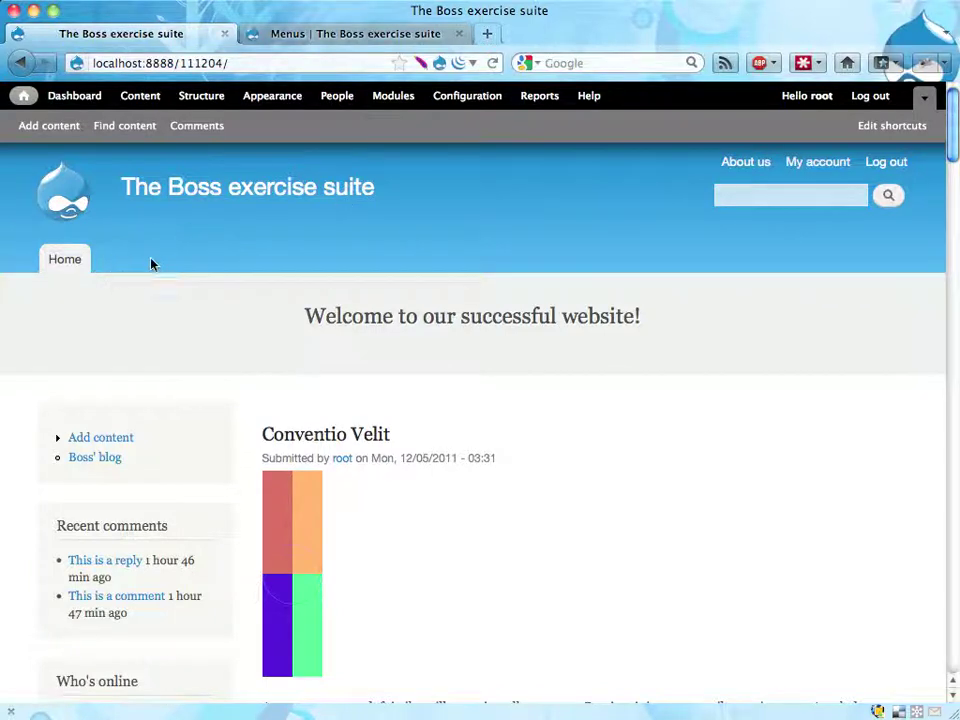
Step: Open the full 'Conventio Velit' article page from the front-page listing
{"action": "left_click", "coordinate": [343, 442]}
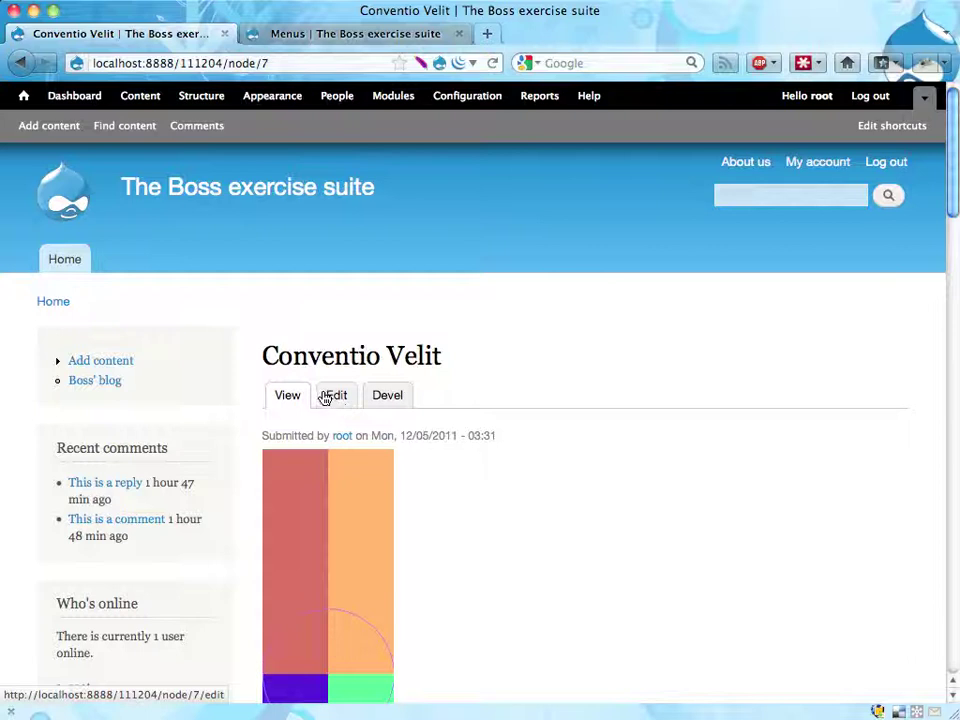
Step: Add the tag 'important content' to the Conventio Velit article and save it
{"action": "left_click", "coordinate": [337, 398]}
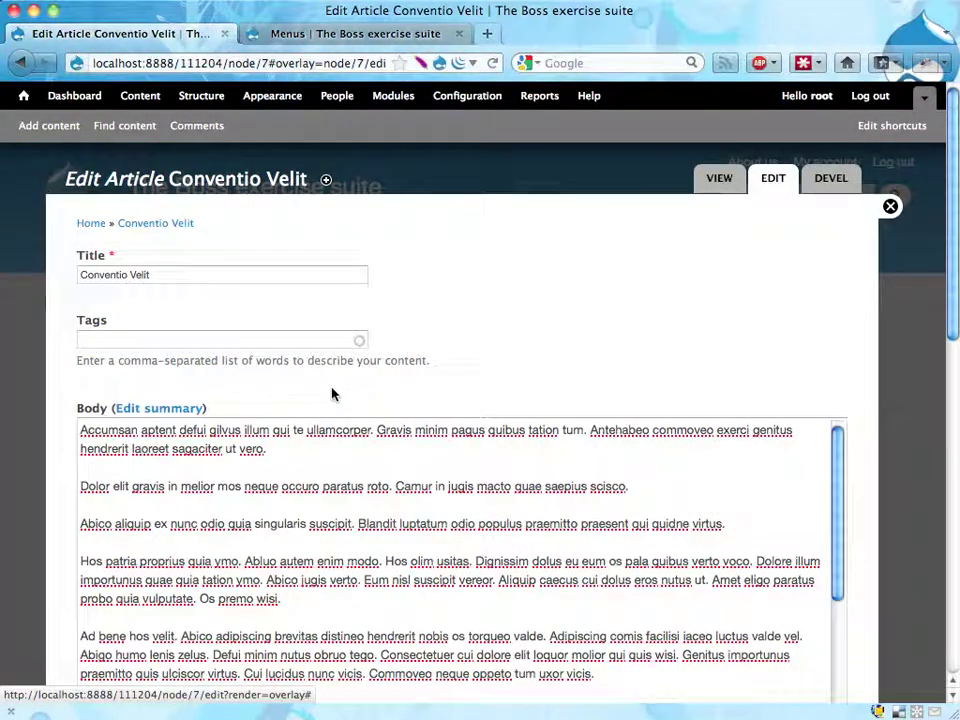
{"action": "left_click", "coordinate": [293, 341]}
{"action": "type", "text": "import"}
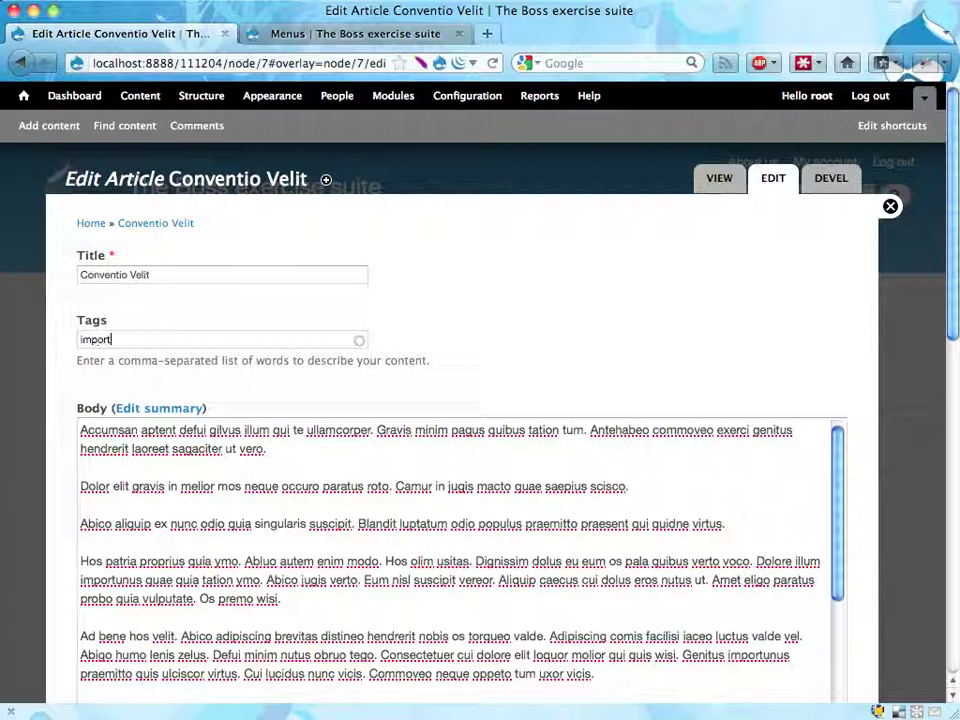
{"action": "type", "text": "ant content"}
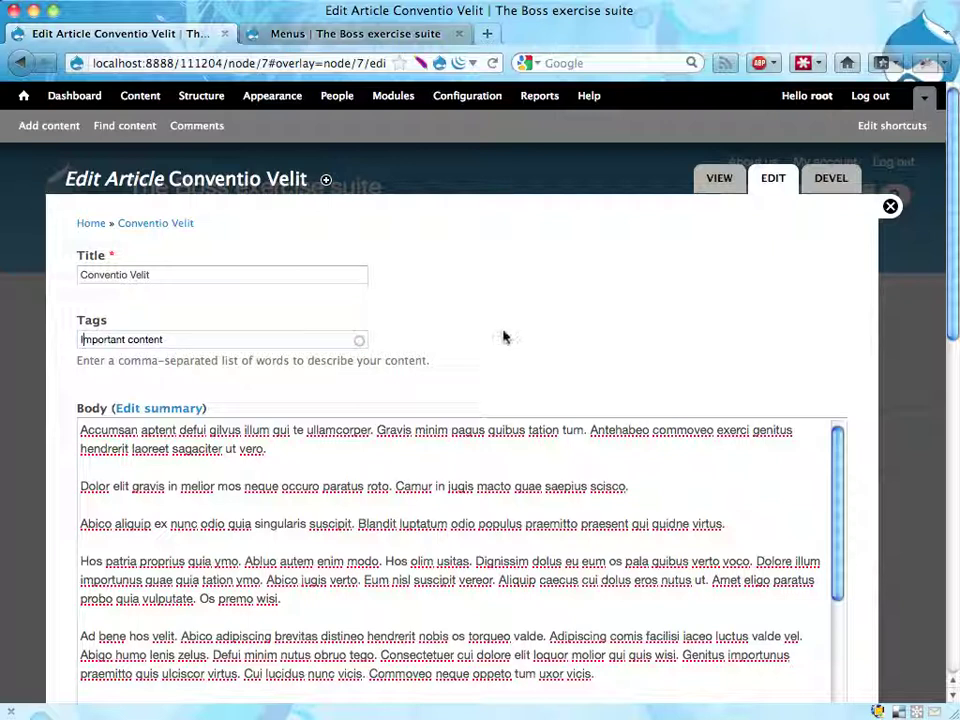
{"action": "scroll", "coordinate": [467, 332], "scroll_direction": "down", "scroll_amount": 15}
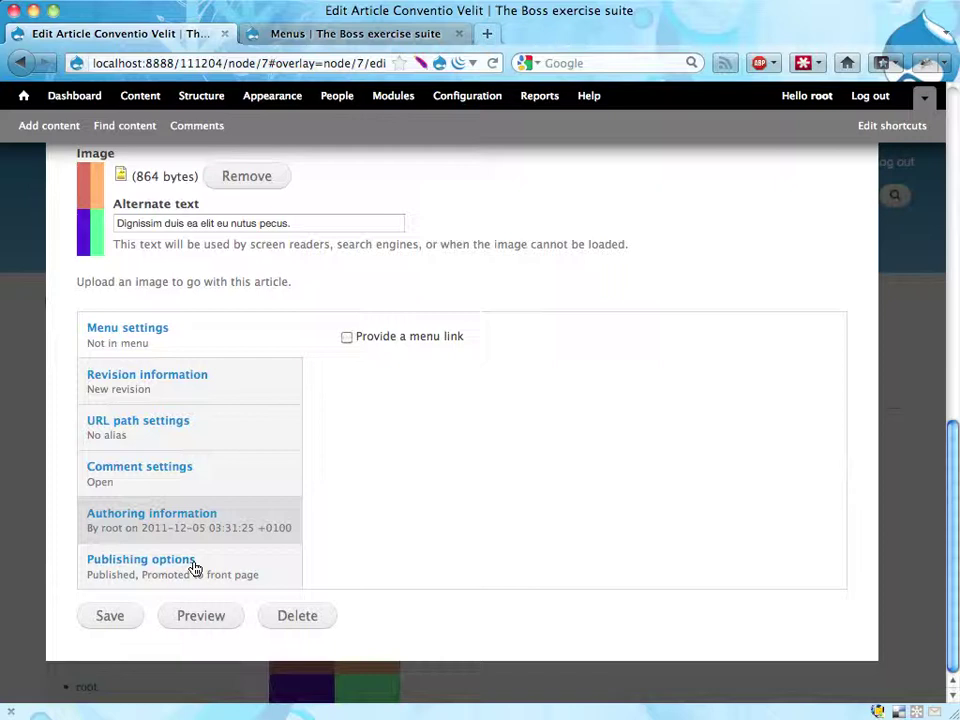
{"action": "left_click", "coordinate": [112, 619]}
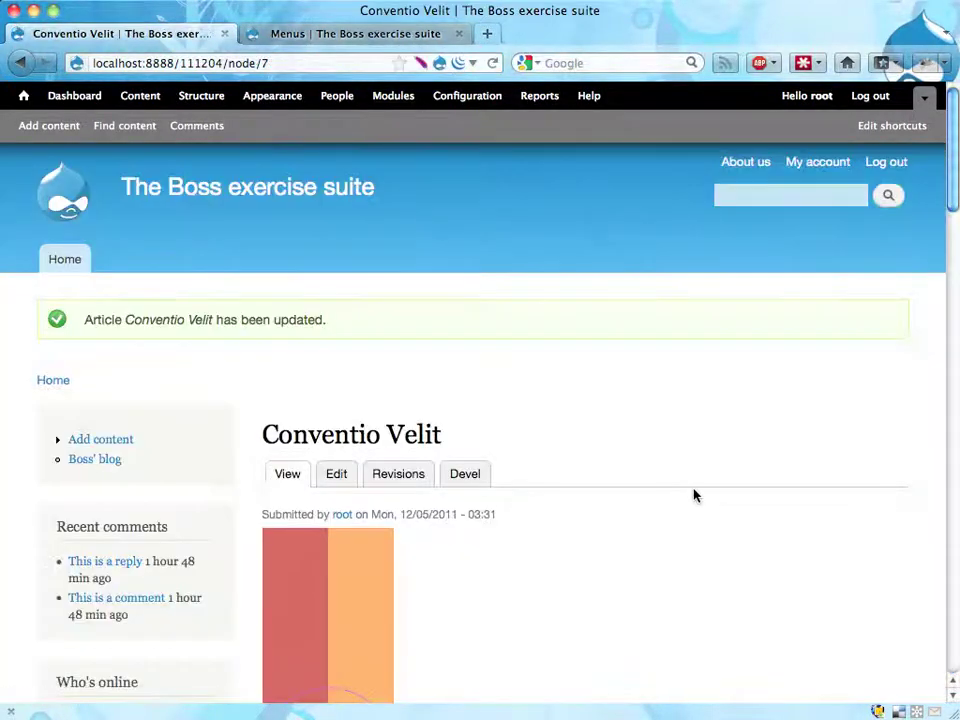
Step: Follow the article's 'Important content' tag link to its listing page and note its taxonomy/term/1 URL
{"action": "scroll", "coordinate": [695, 495], "scroll_direction": "down", "scroll_amount": 3}
{"action": "scroll", "coordinate": [695, 495], "scroll_direction": "down", "scroll_amount": 20}
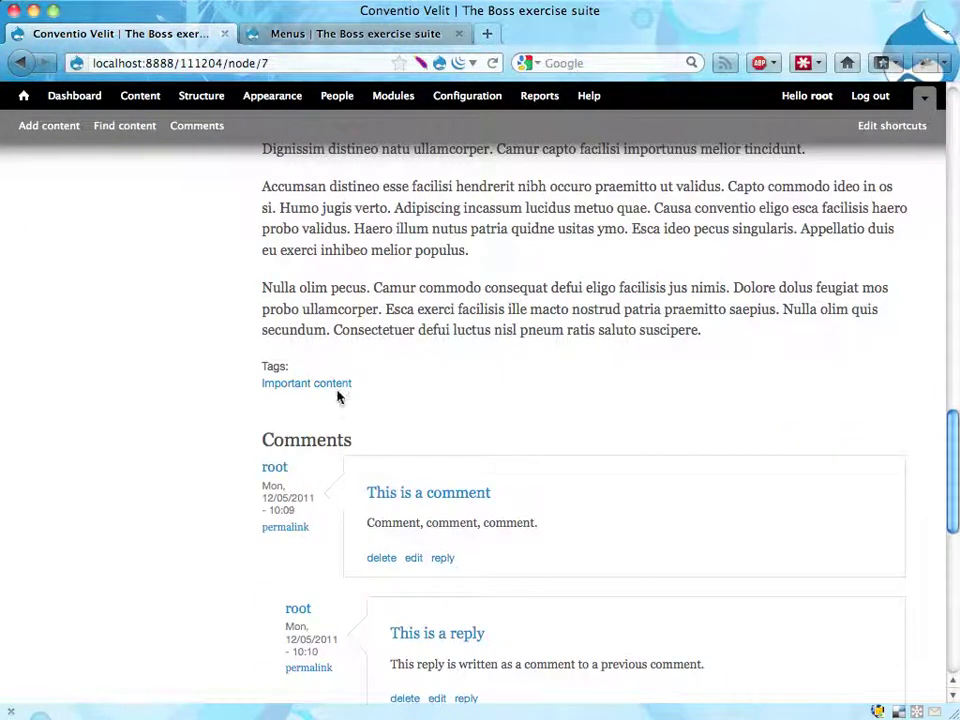
{"action": "left_click", "coordinate": [340, 384]}
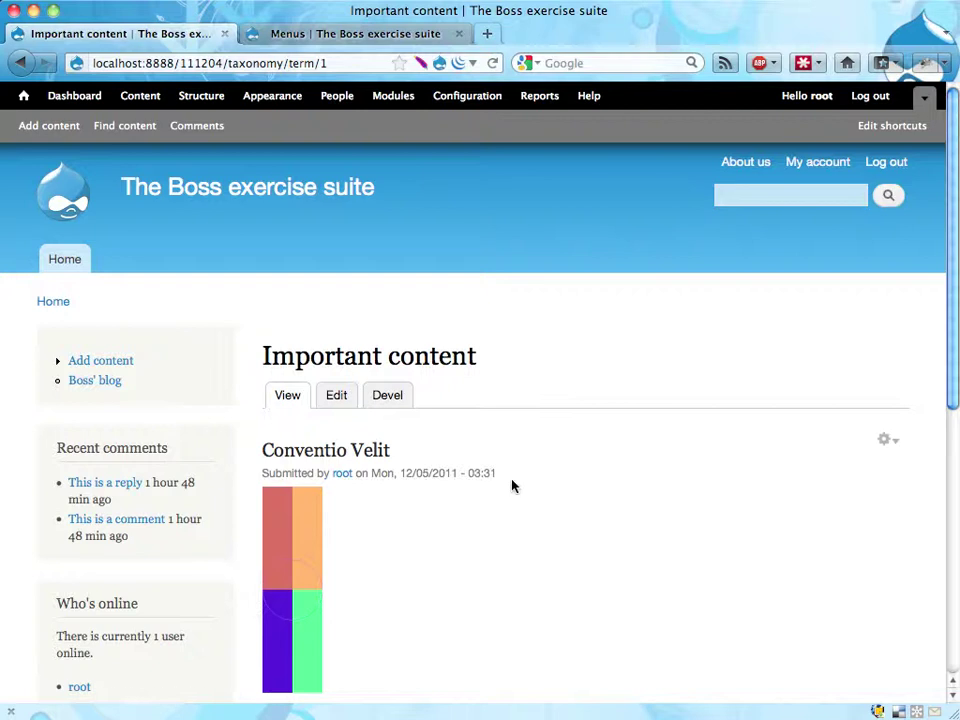
{"action": "scroll", "coordinate": [512, 486], "scroll_direction": "down", "scroll_amount": 10}
{"action": "scroll", "coordinate": [512, 486], "scroll_direction": "up", "scroll_amount": 10}
{"action": "left_click", "coordinate": [228, 66]}
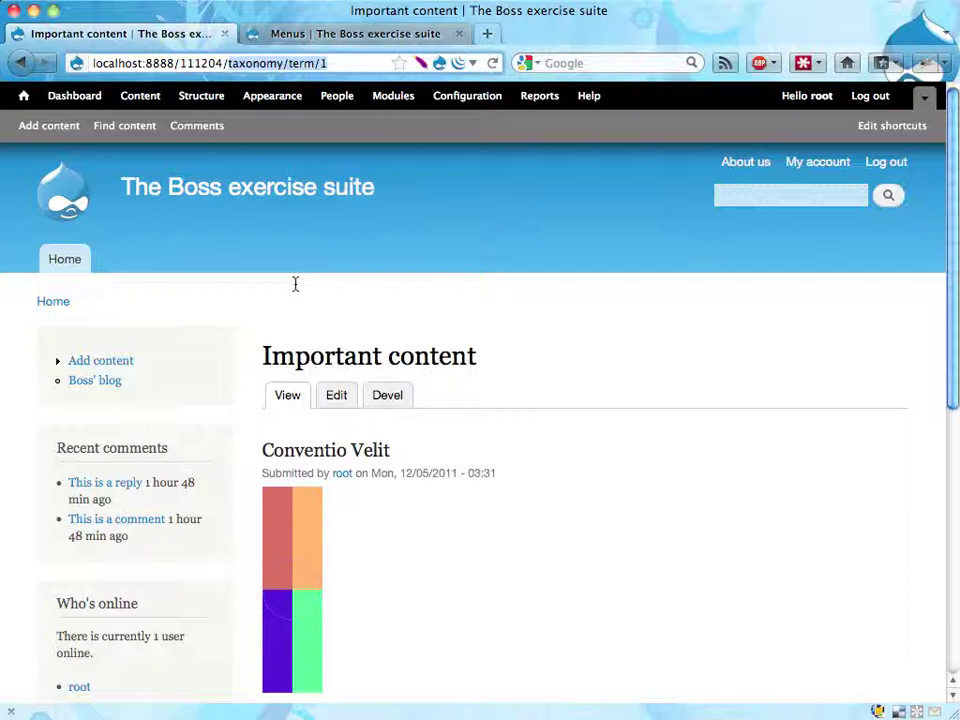
Step: Show the Structure > Menus settings: Main links from Main menu, Secondary links from User menu
{"action": "left_click", "coordinate": [199, 96], "text": "super"}
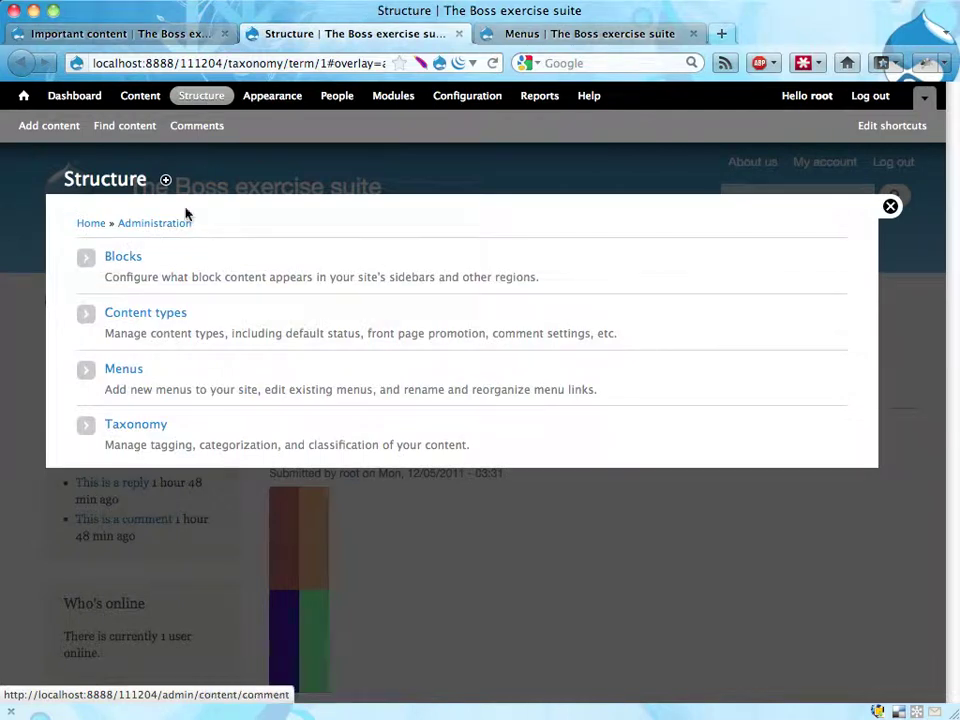
{"action": "left_click", "coordinate": [124, 369]}
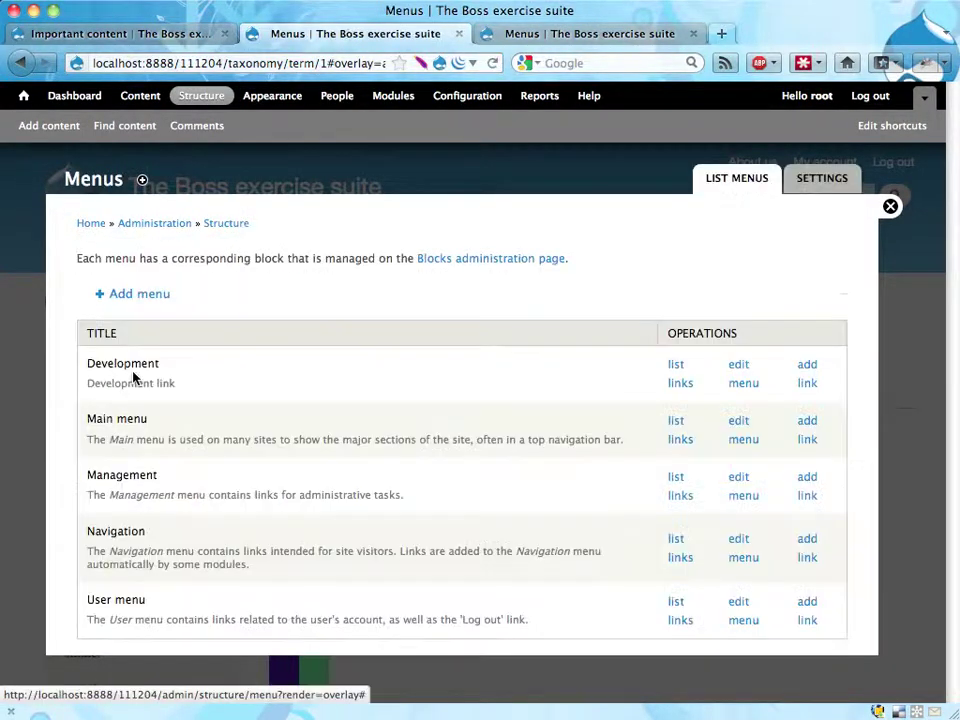
{"action": "left_click", "coordinate": [120, 33]}
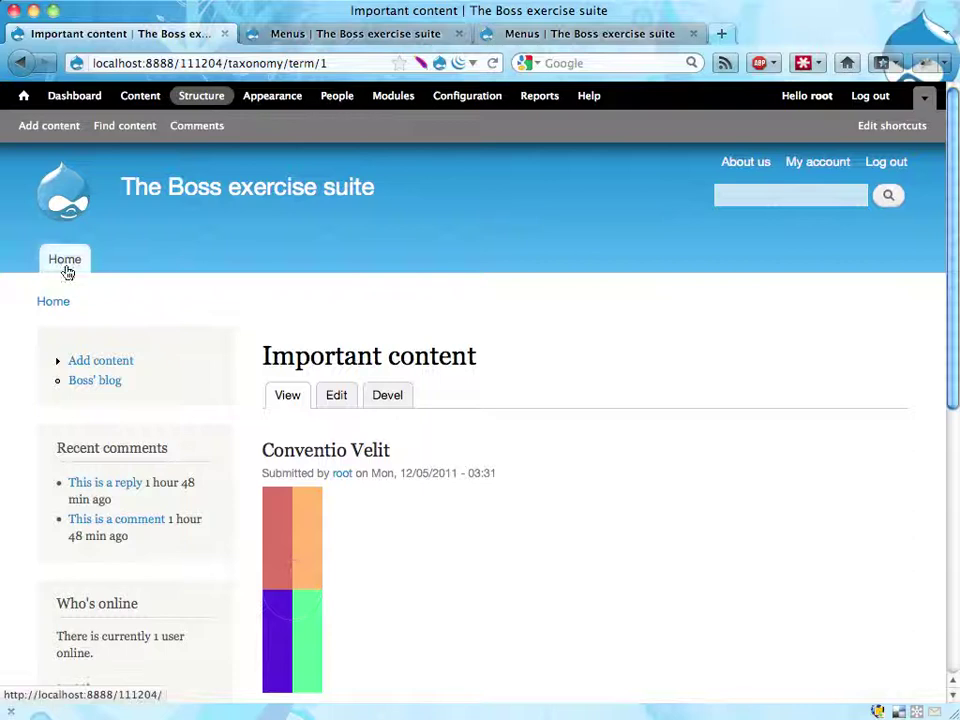
{"action": "left_click", "coordinate": [347, 38]}
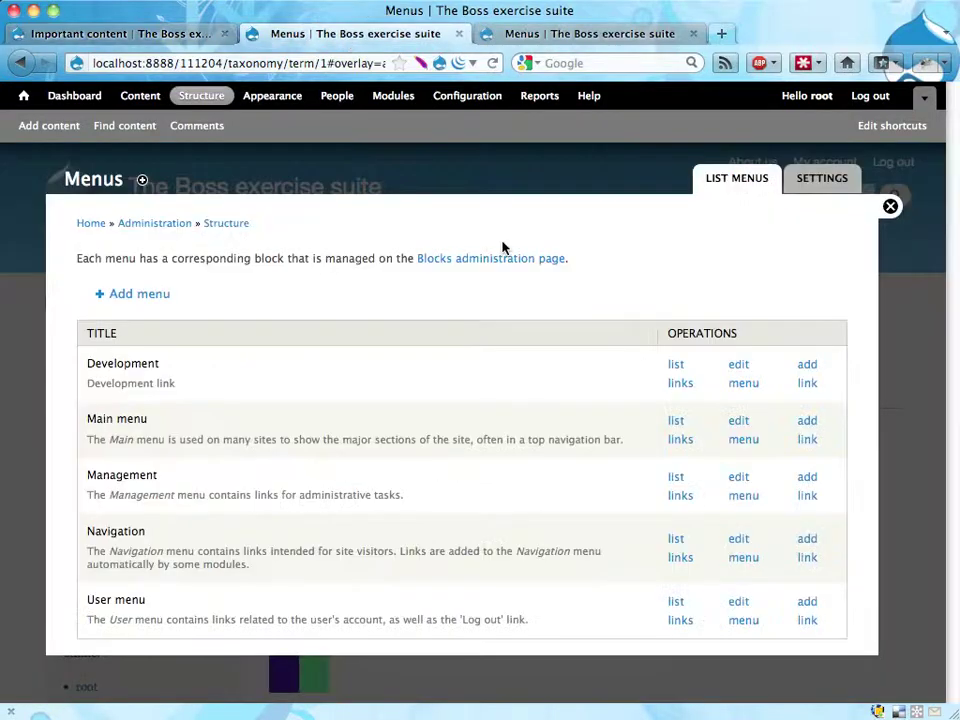
{"action": "left_click", "coordinate": [825, 179]}
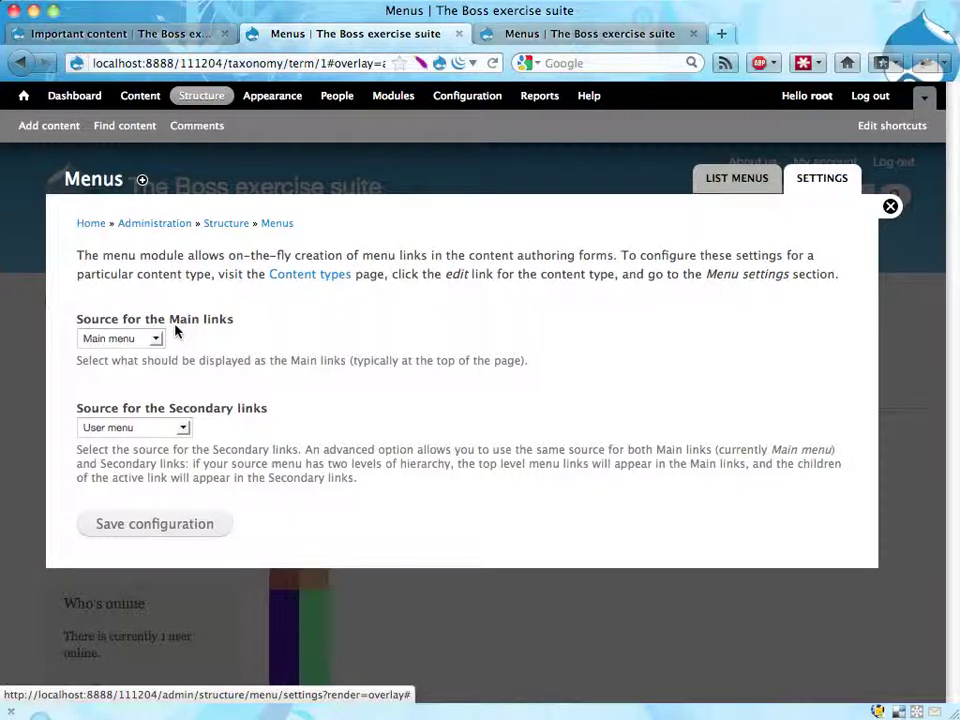
Step: Return to the menu list and show the Main menu's links, containing only an enabled Home link
{"action": "left_click", "coordinate": [750, 188]}
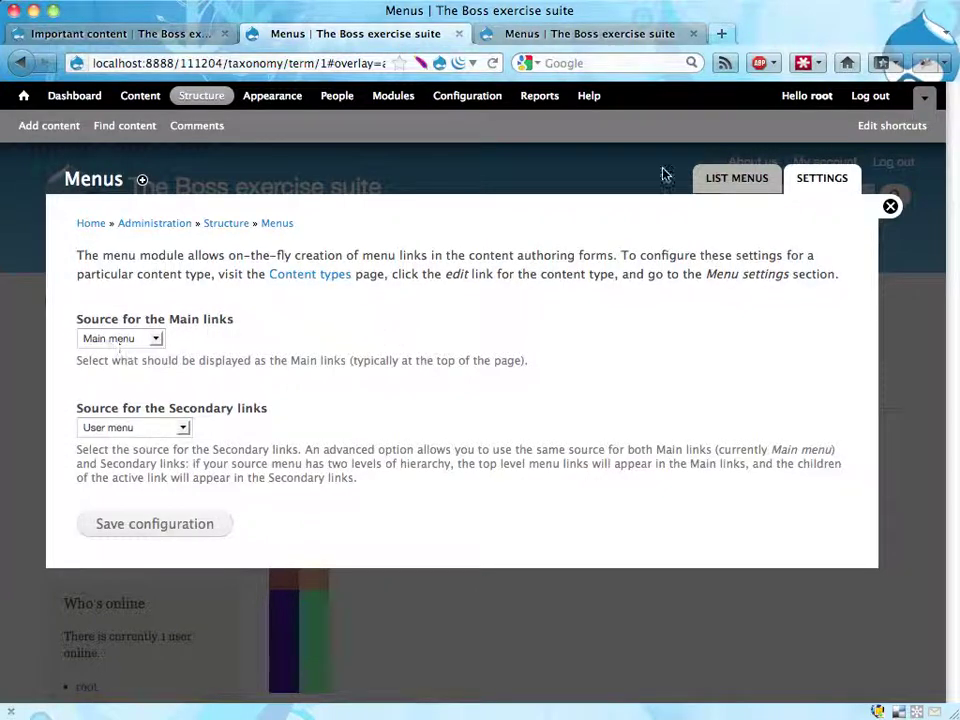
{"action": "left_click", "coordinate": [748, 179]}
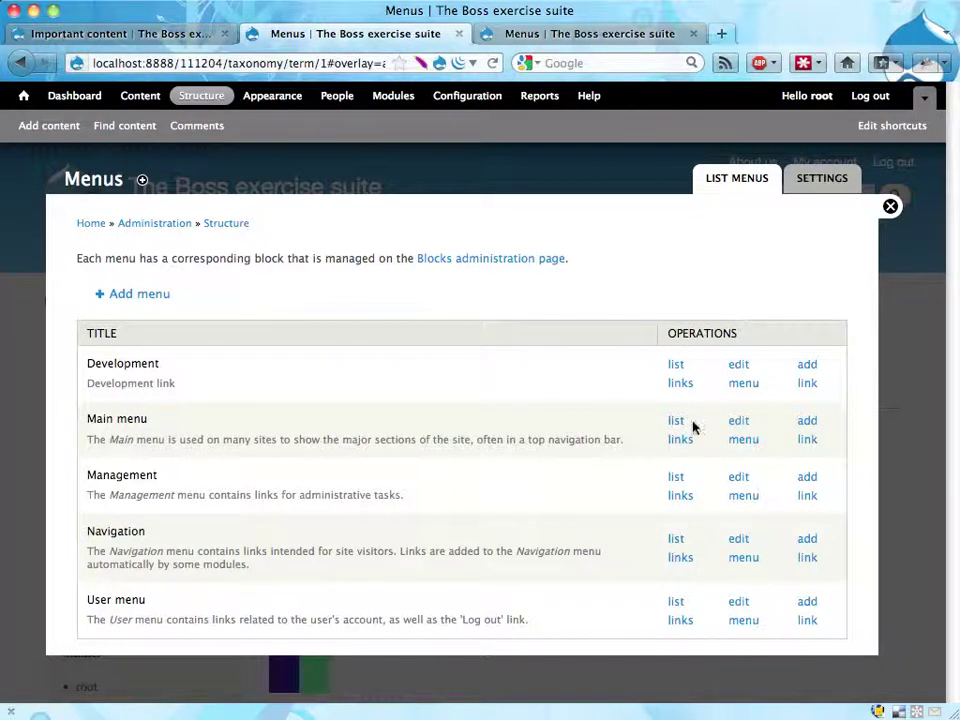
{"action": "left_click", "coordinate": [680, 430]}
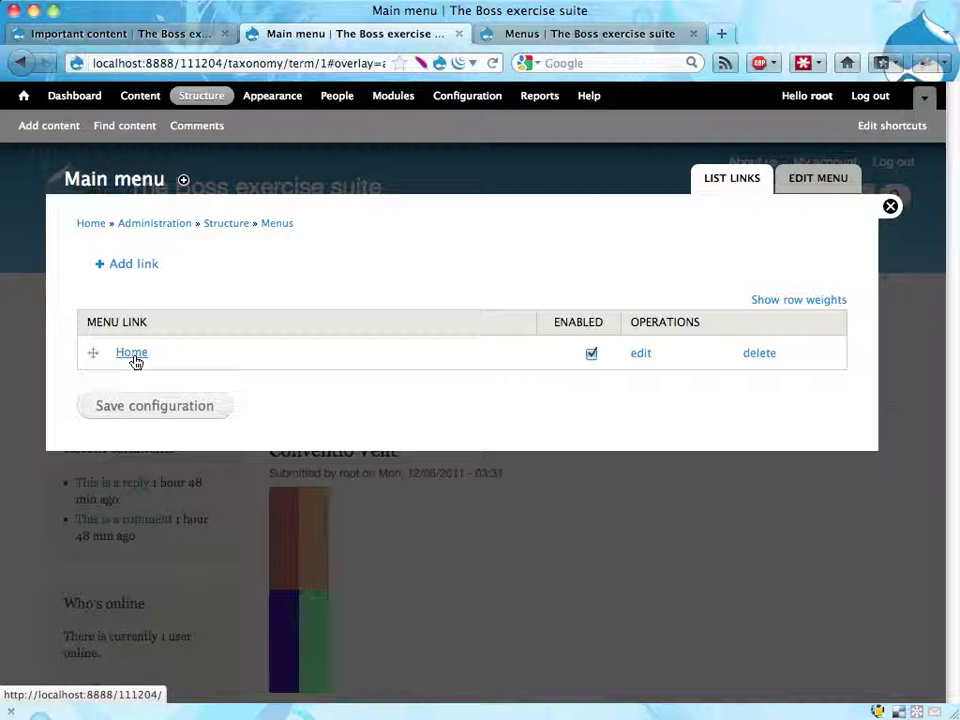
Step: Start a new Main menu link titled 'Important news' with path taxonomy/term/1
{"action": "left_click", "coordinate": [137, 268]}
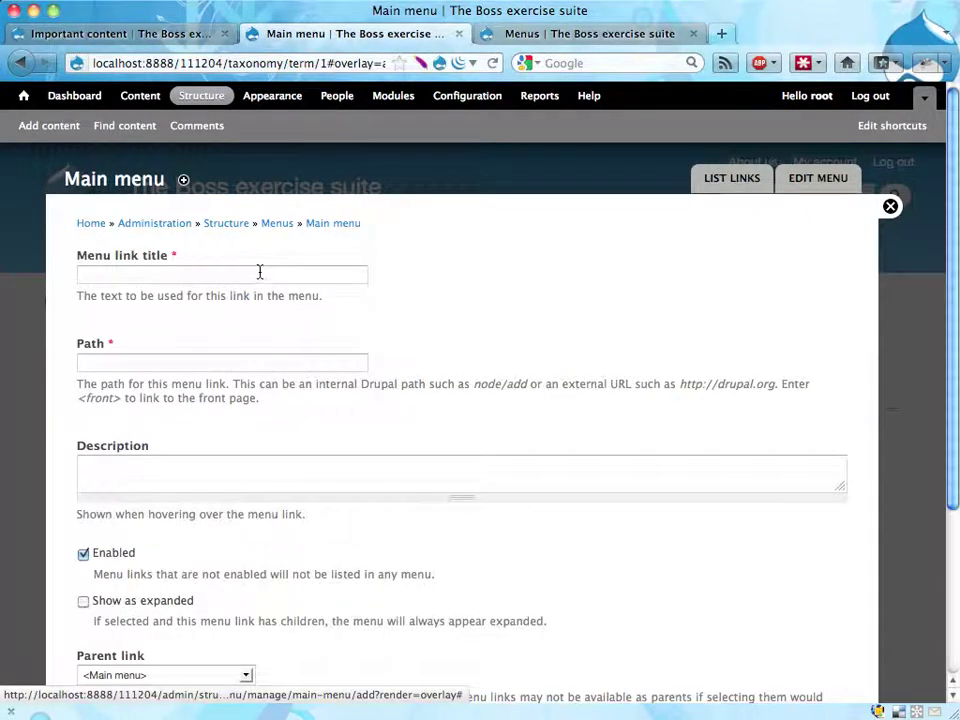
{"action": "left_click", "coordinate": [259, 274]}
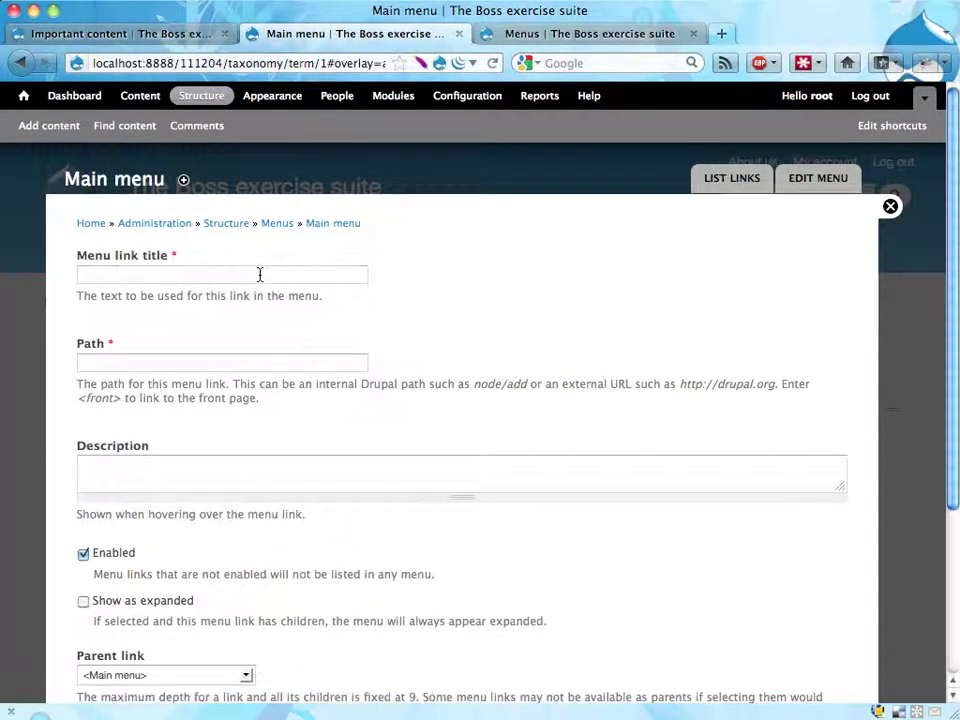
{"action": "type", "text": "Important news"}
{"action": "key", "text": "Tab"}
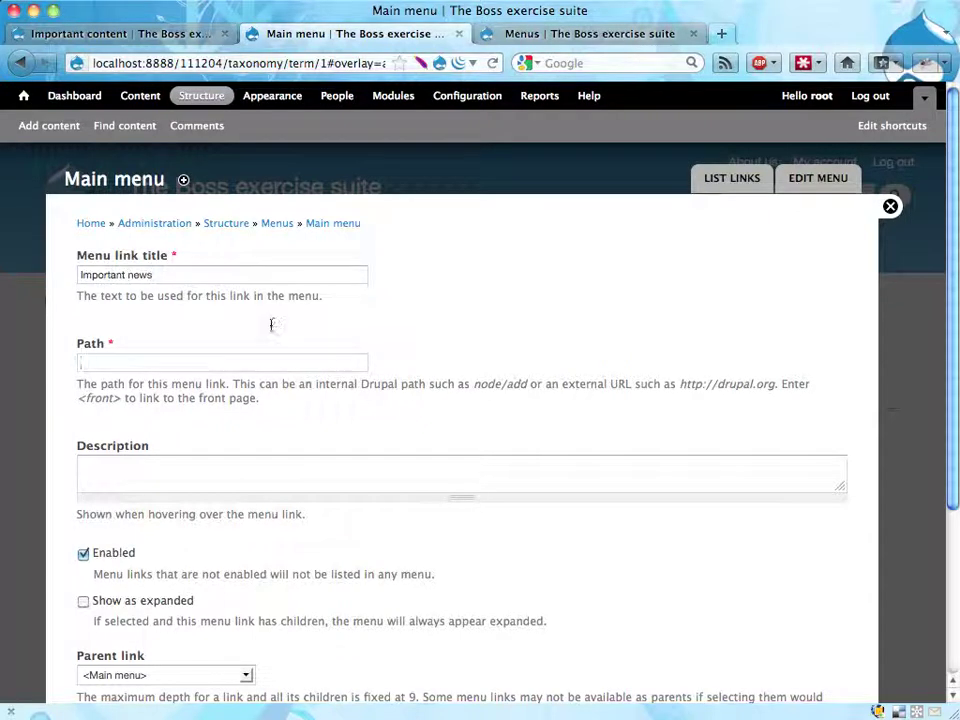
{"action": "type", "text": "taxonomy/term/1"}
{"action": "key", "text": "Escape"}
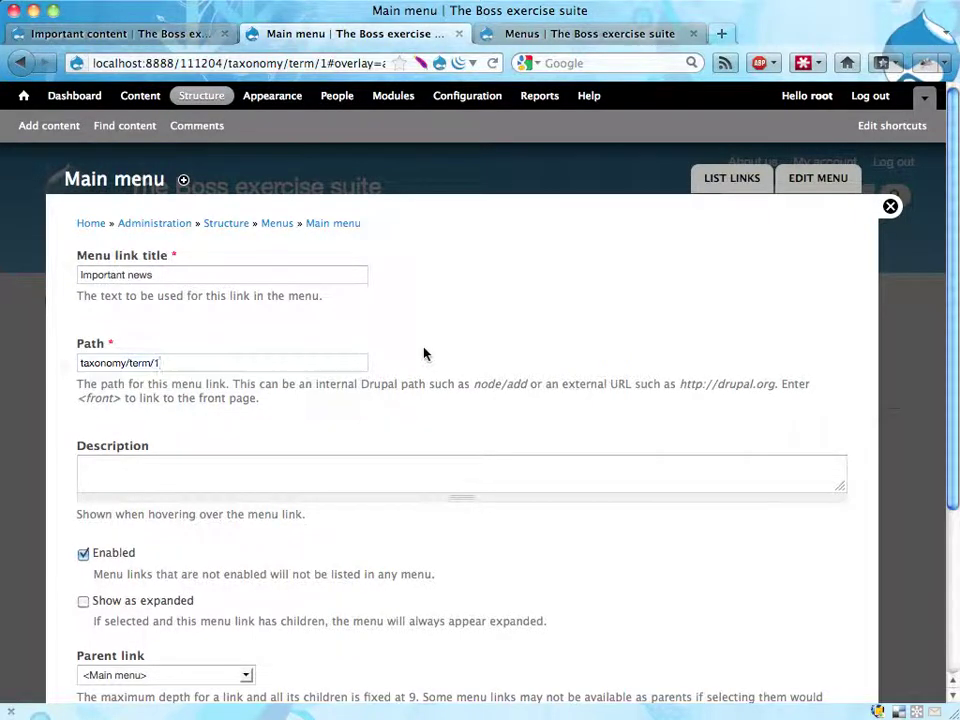
{"action": "key", "text": "super+a"}
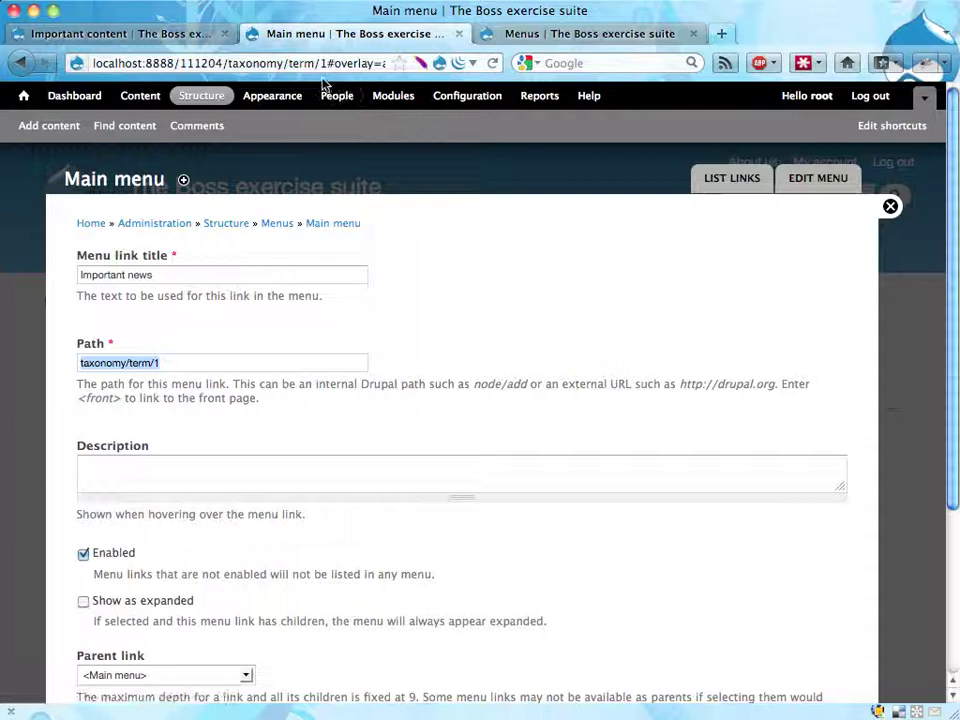
{"action": "left_click", "coordinate": [165, 36]}
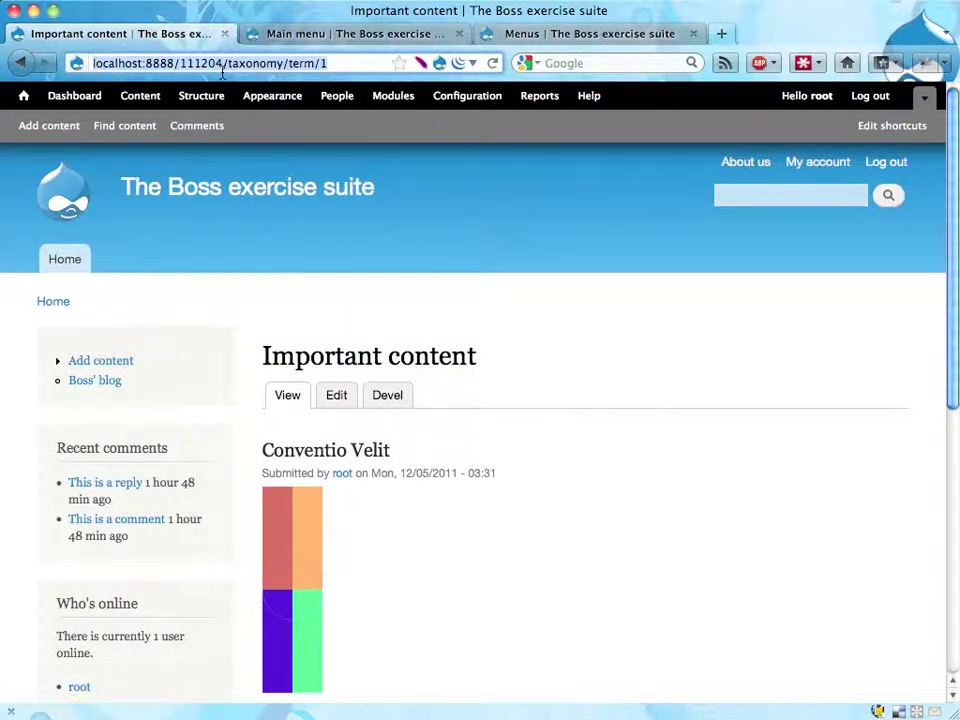
{"action": "left_click", "coordinate": [333, 37]}
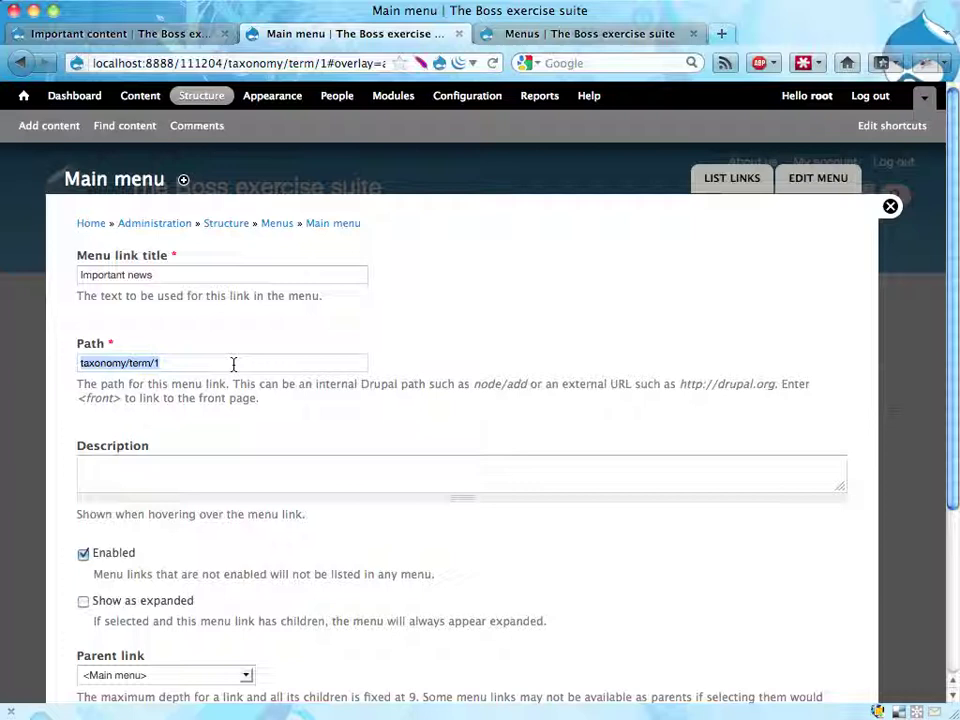
Step: Retitle the link 'Important content' and add the description 'Read the ladsest important news'
{"action": "left_click_drag", "start_coordinate": [128, 275], "coordinate": [186, 275]}
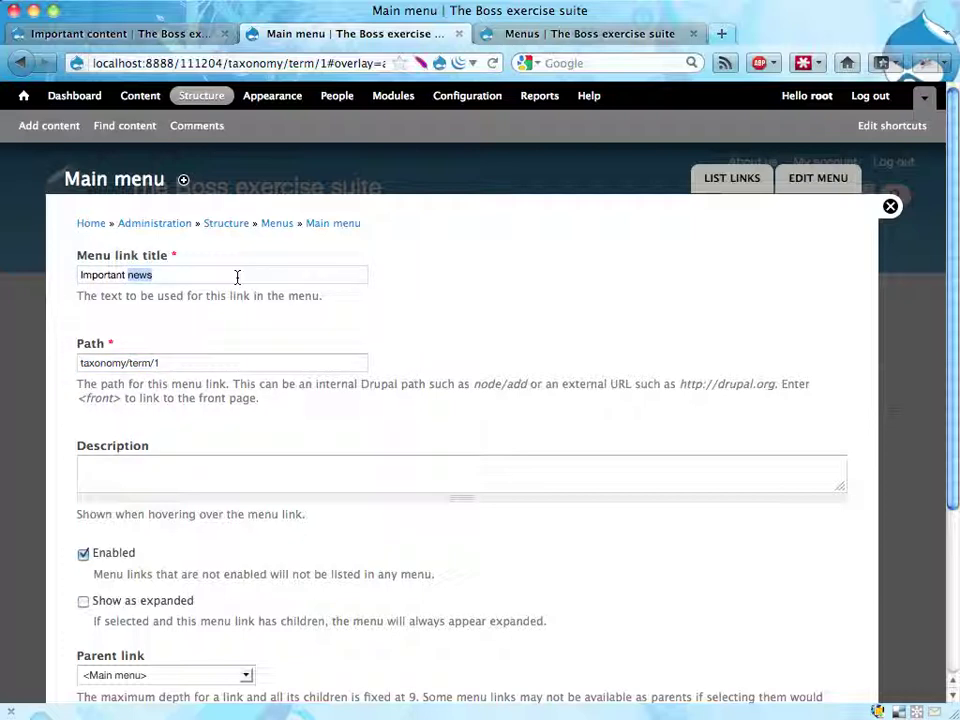
{"action": "type", "text": "content"}
{"action": "left_click", "coordinate": [223, 469]}
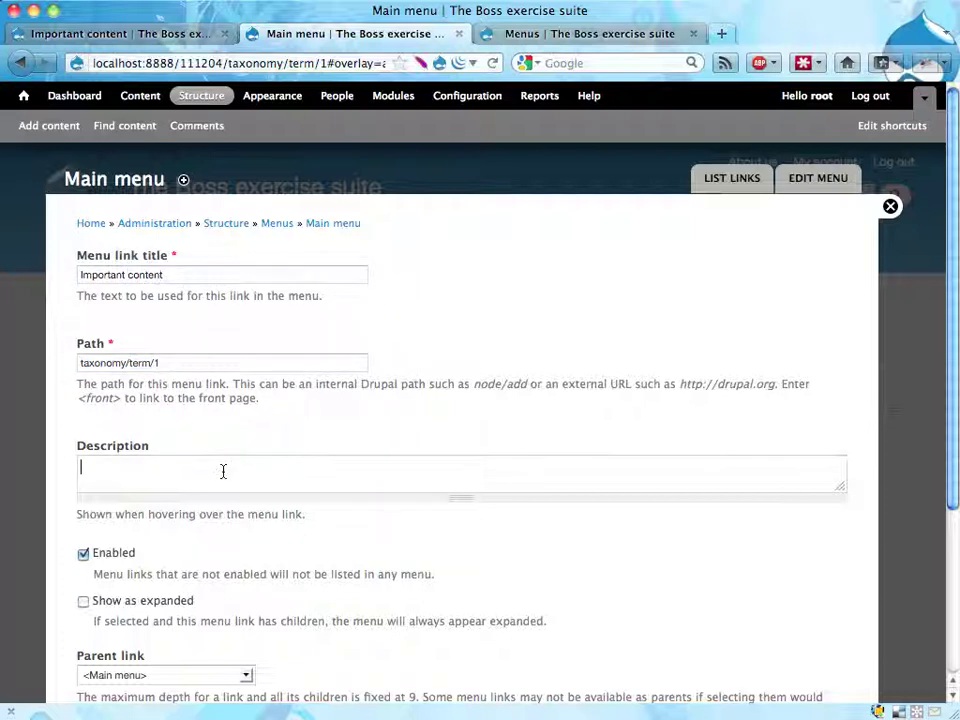
{"action": "type", "text": "Read the lads"}
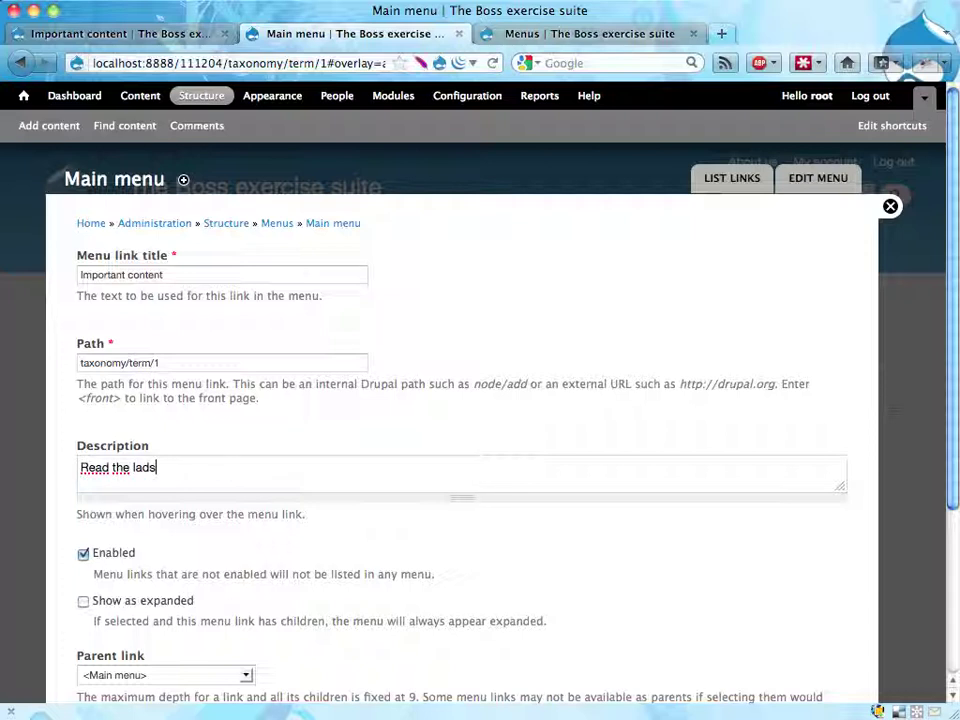
{"action": "key", "text": "BackSpace"}
{"action": "key", "text": "BackSpace"}
{"action": "type", "text": "test impor"}
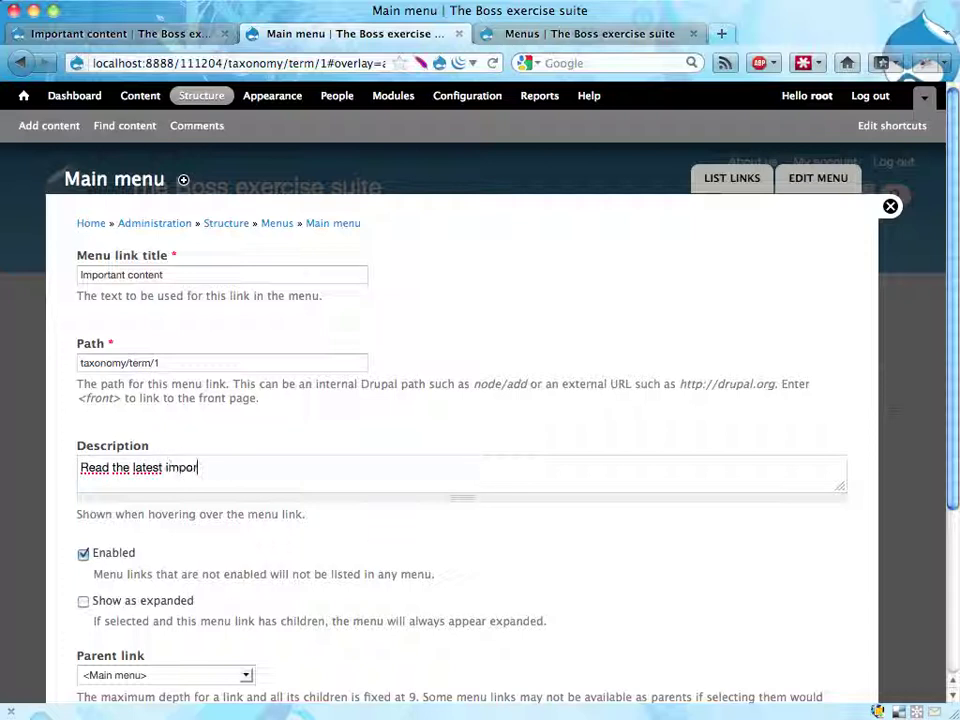
{"action": "type", "text": "tant news"}
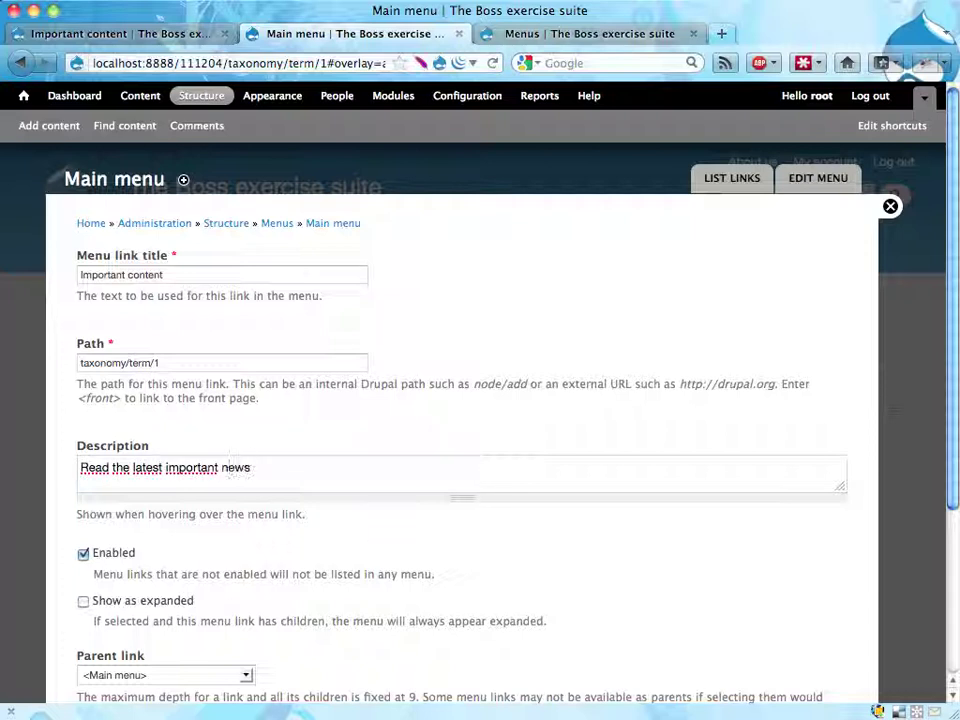
{"action": "scroll", "coordinate": [279, 557], "scroll_direction": "down", "scroll_amount": 3}
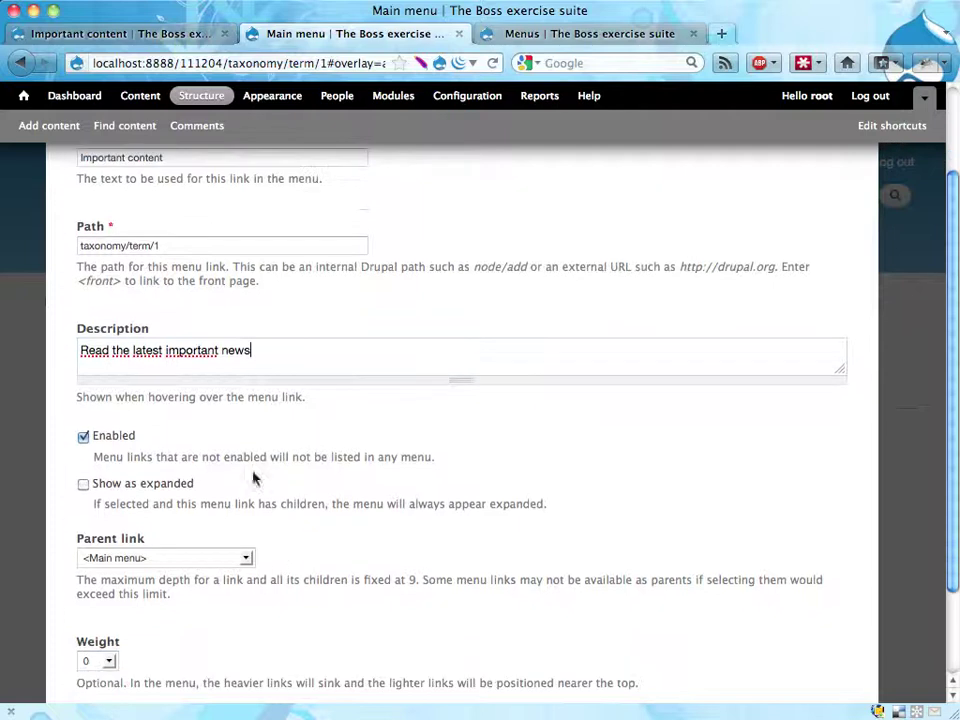
{"action": "scroll", "coordinate": [253, 479], "scroll_direction": "down", "scroll_amount": 2}
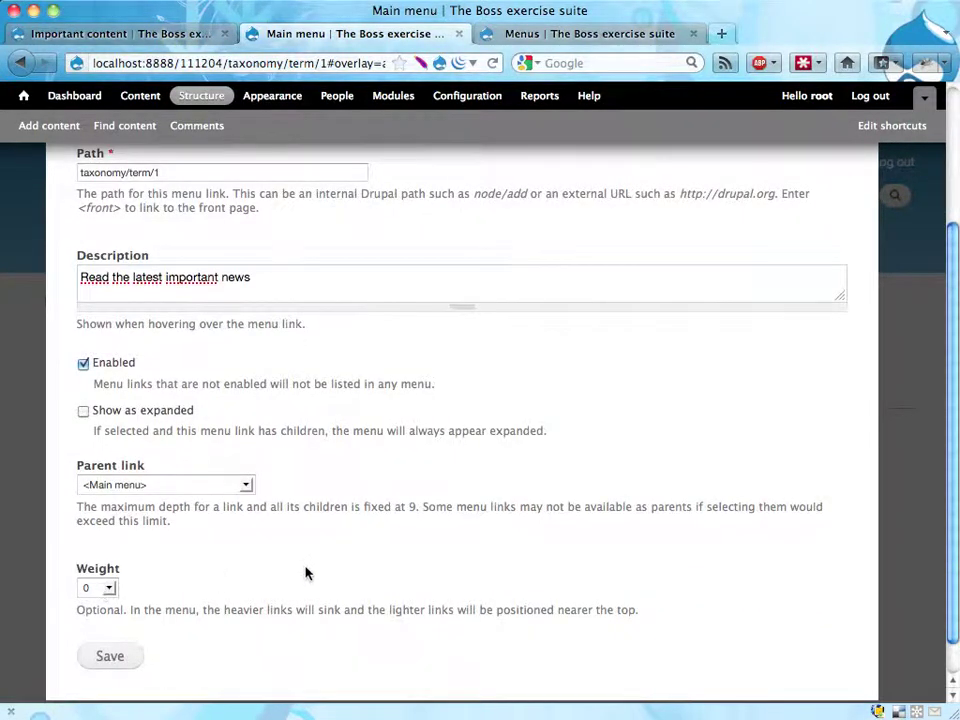
{"action": "scroll", "coordinate": [306, 570], "scroll_direction": "up", "scroll_amount": 5}
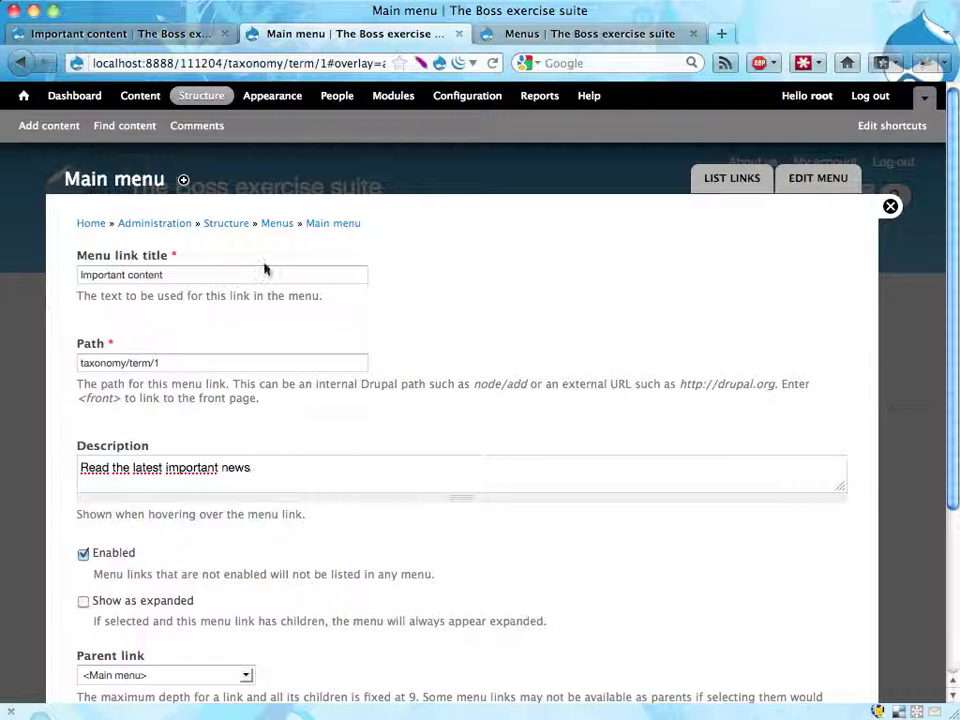
{"action": "left_click", "coordinate": [186, 40]}
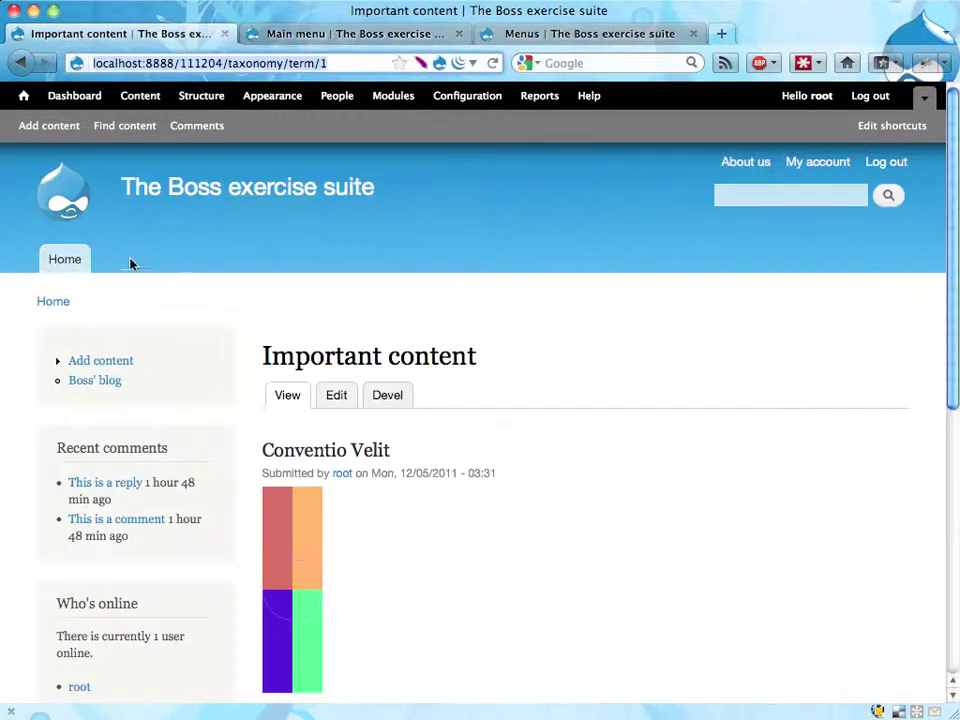
{"action": "left_click", "coordinate": [296, 36]}
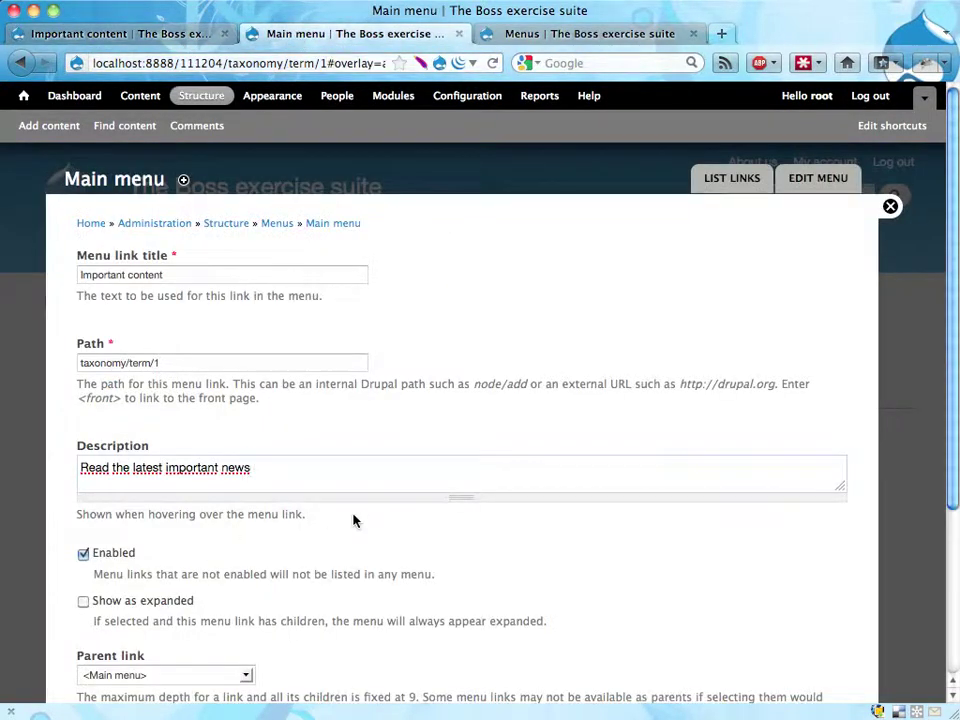
Step: Set the menu link's weight to 5 and save it
{"action": "scroll", "coordinate": [350, 512], "scroll_direction": "down", "scroll_amount": 5}
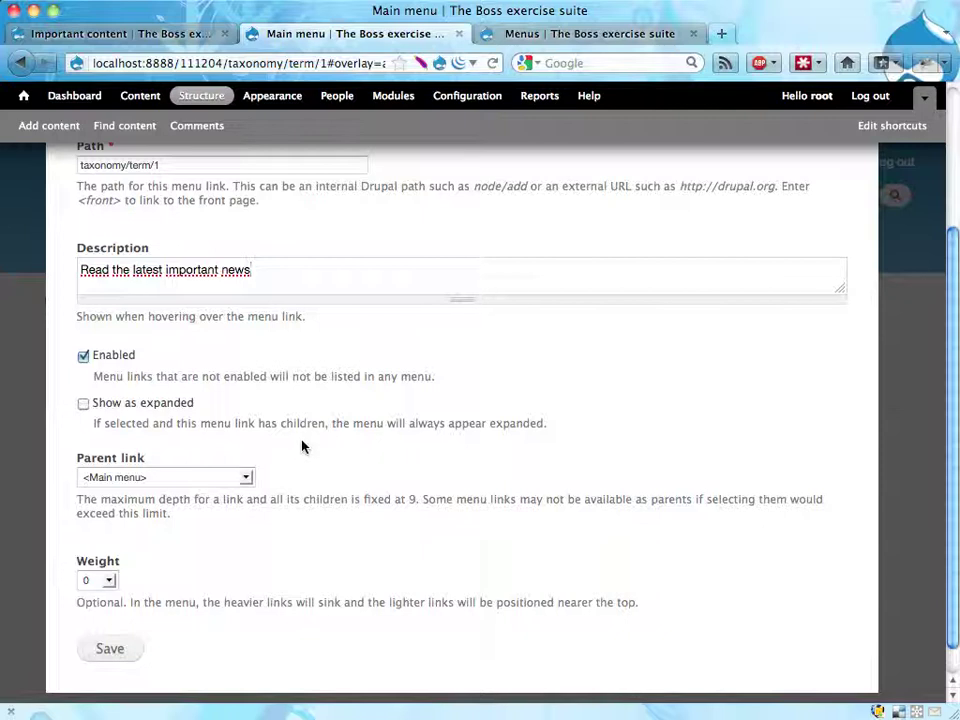
{"action": "left_click", "coordinate": [107, 581]}
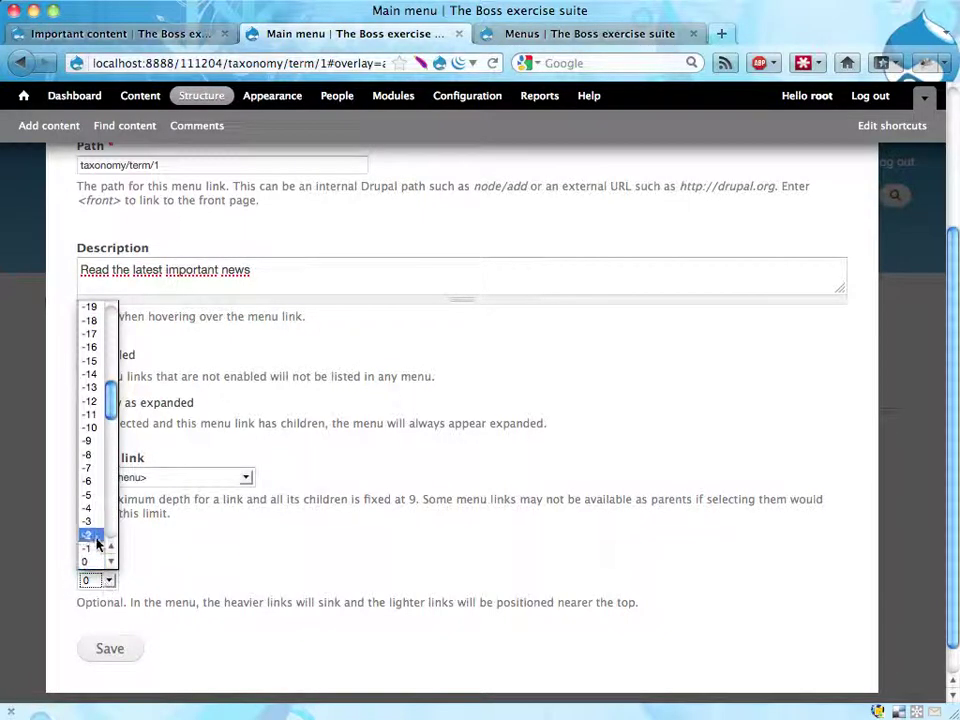
{"action": "scroll", "coordinate": [96, 545], "scroll_direction": "down", "scroll_amount": 3}
{"action": "left_click", "coordinate": [93, 537]}
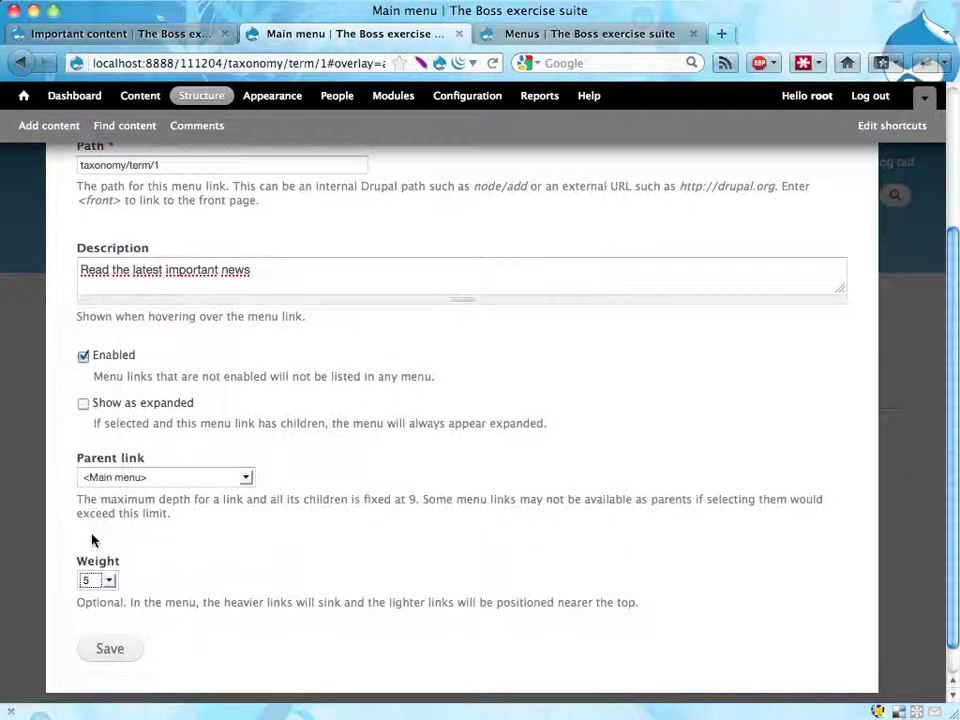
{"action": "left_click", "coordinate": [110, 646]}
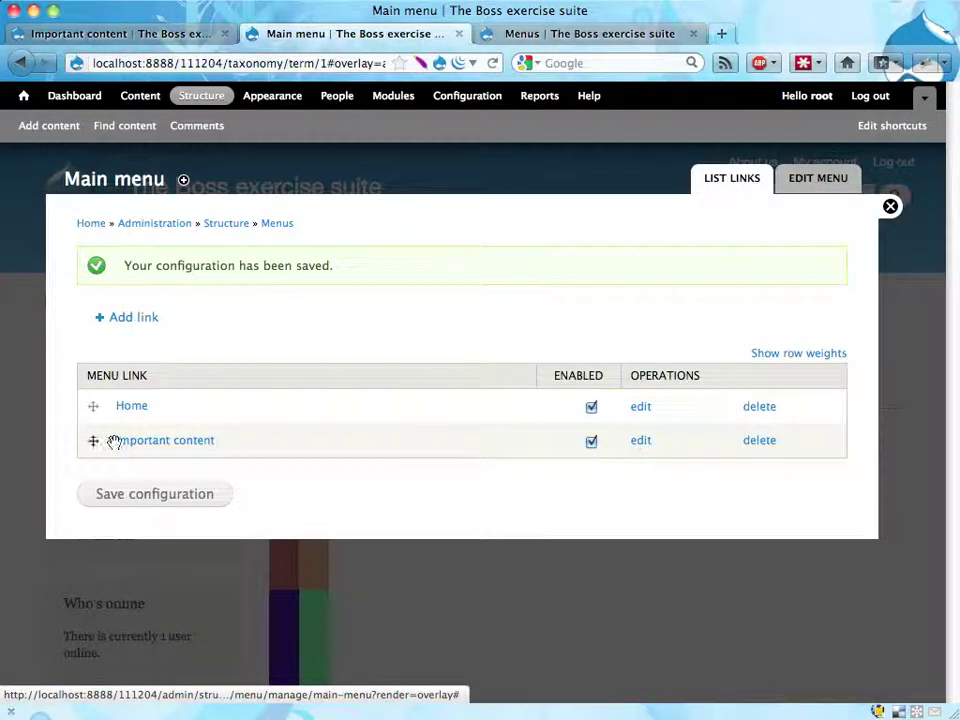
Step: Save the Main menu configuration, reload the term page to confirm the new tab, and go Home
{"action": "mouse_move", "coordinate": [93, 441]}
{"action": "left_mouse_down"}
{"action": "mouse_move", "coordinate": [92, 422]}
{"action": "mouse_move", "coordinate": [93, 452]}
{"action": "left_mouse_up"}
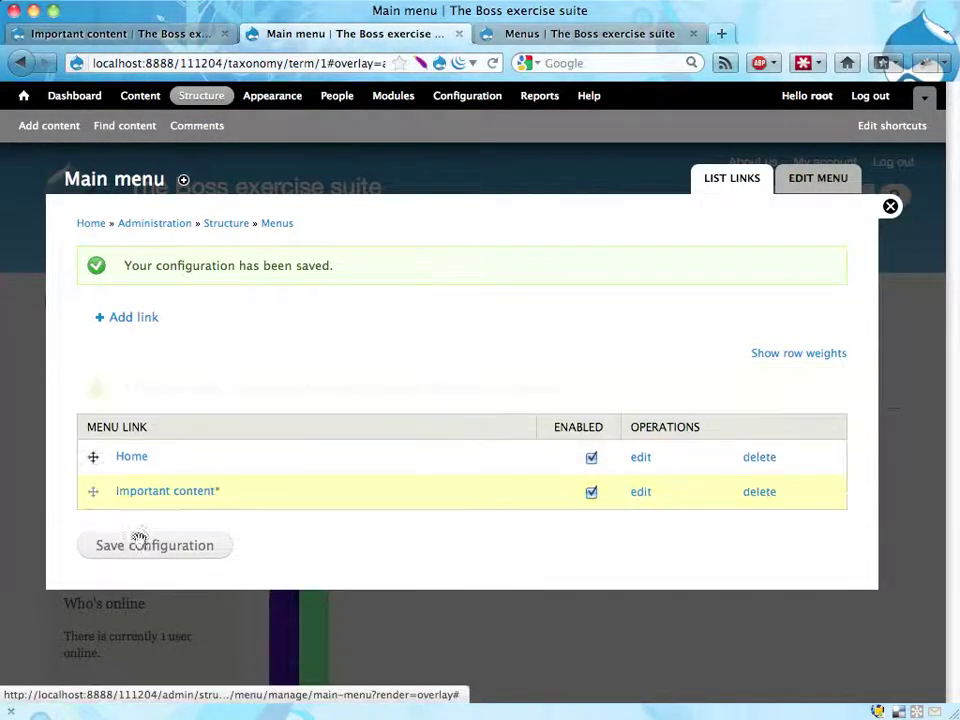
{"action": "left_click", "coordinate": [140, 545]}
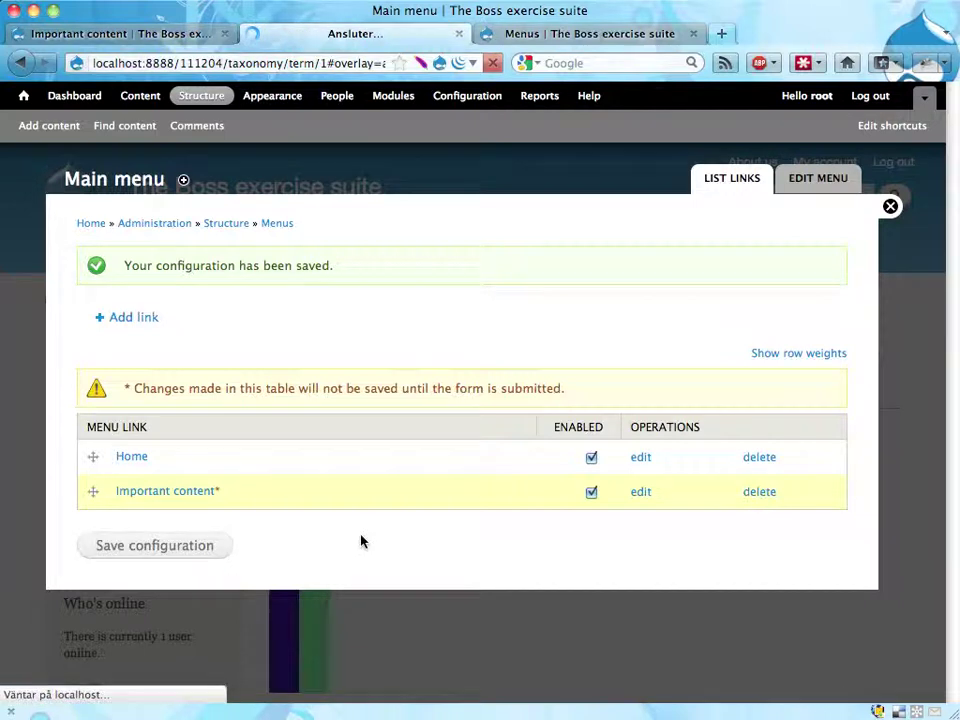
{"action": "left_click", "coordinate": [165, 38]}
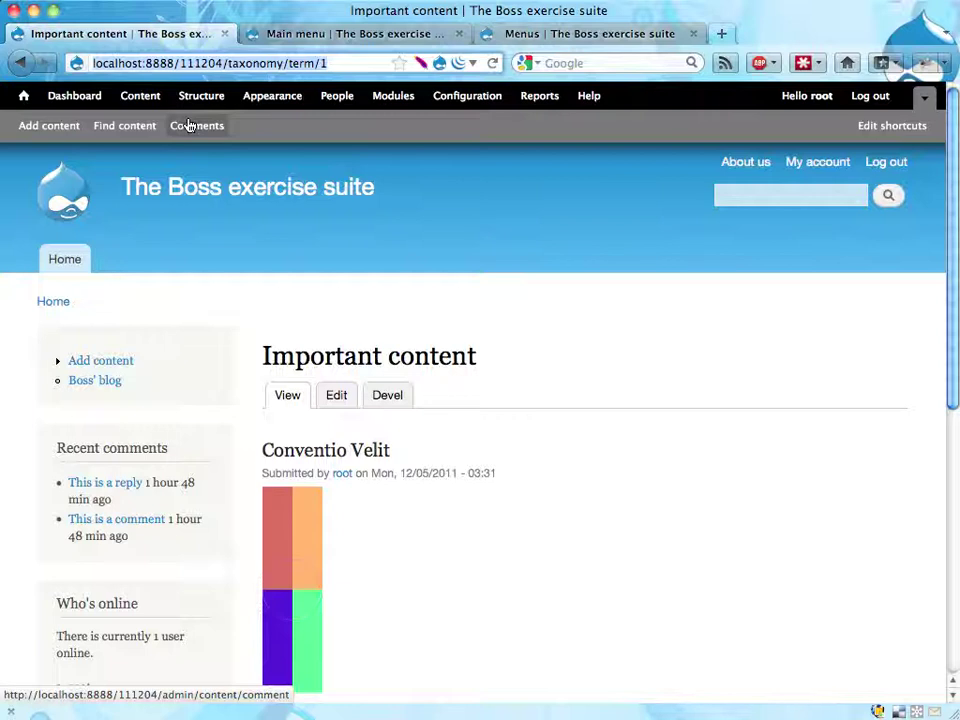
{"action": "key", "text": "super+r"}
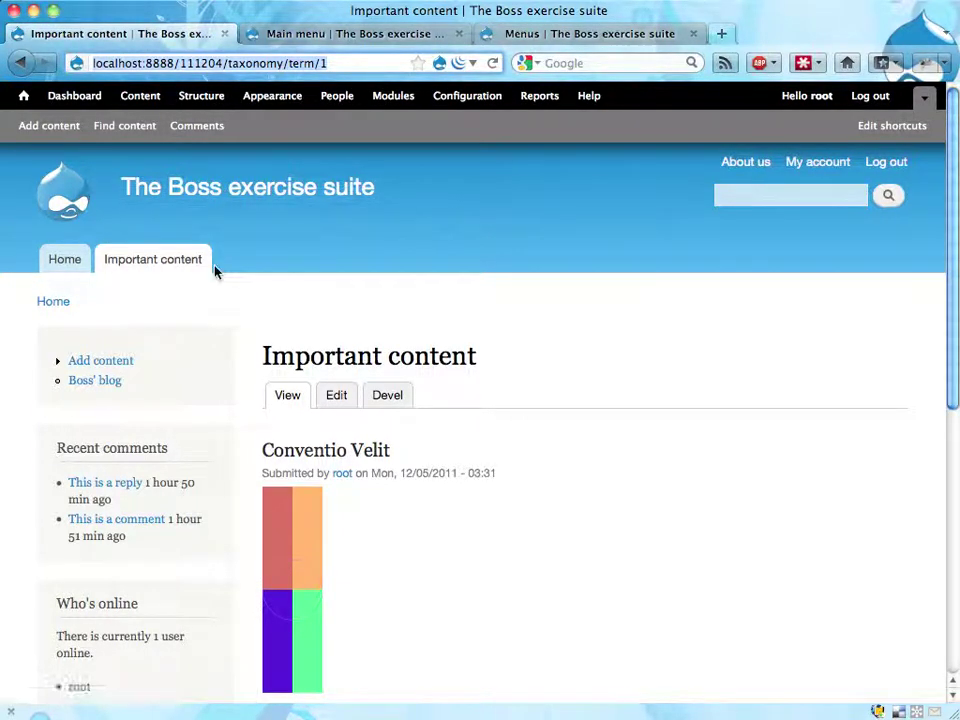
{"action": "left_click", "coordinate": [52, 266]}
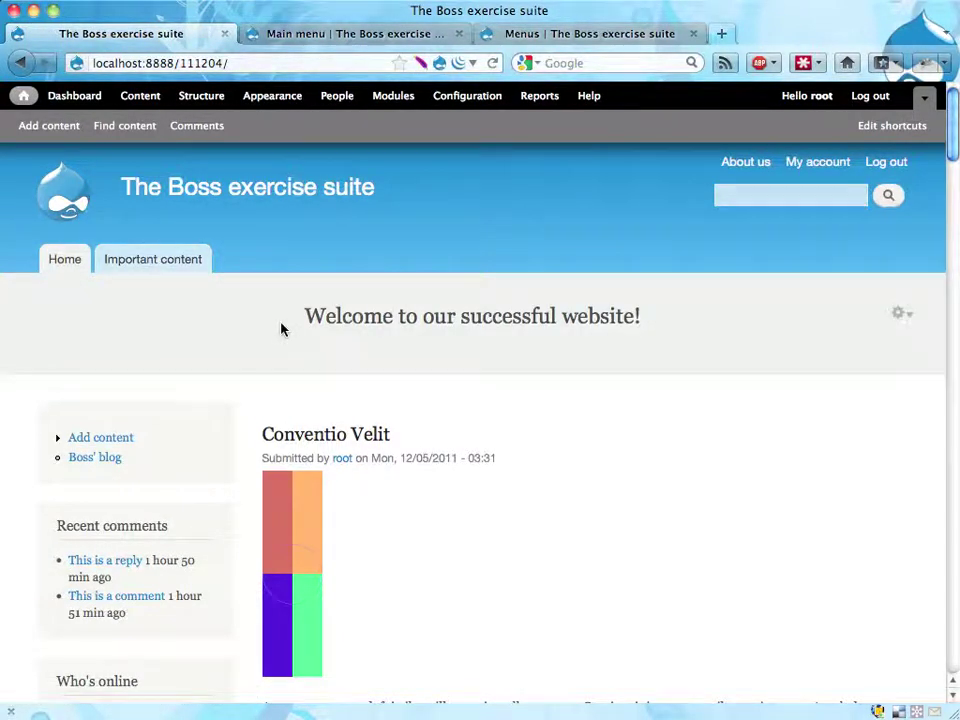
Step: Give Boss' second article the existing 'Important content' tag via autocomplete and save it
{"action": "scroll", "coordinate": [441, 430], "scroll_direction": "down", "scroll_amount": 10}
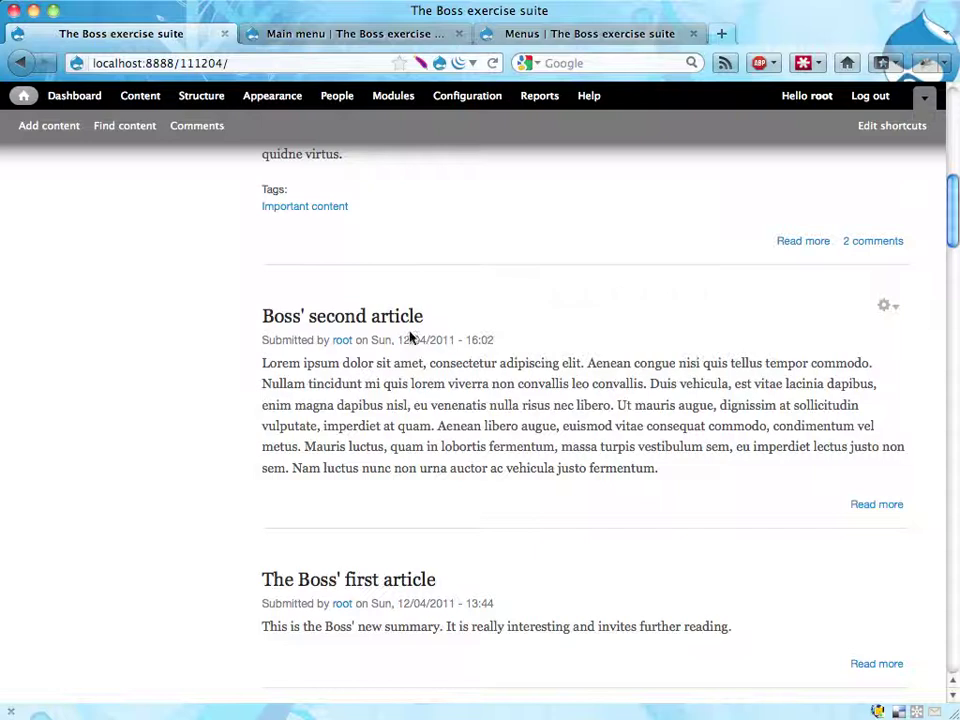
{"action": "left_click", "coordinate": [889, 306]}
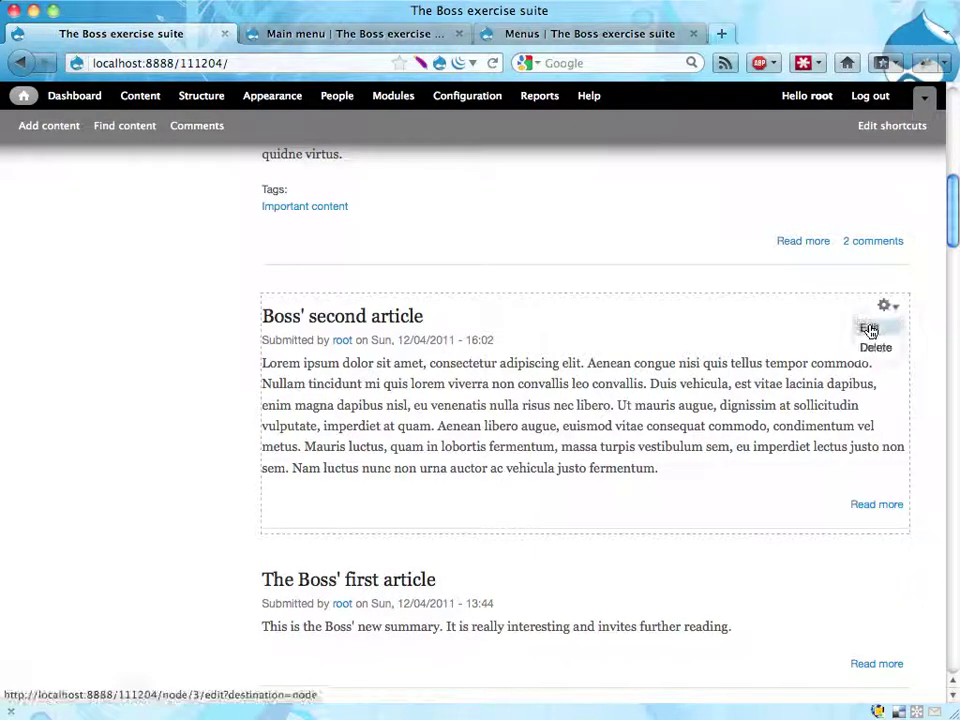
{"action": "left_click", "coordinate": [869, 327]}
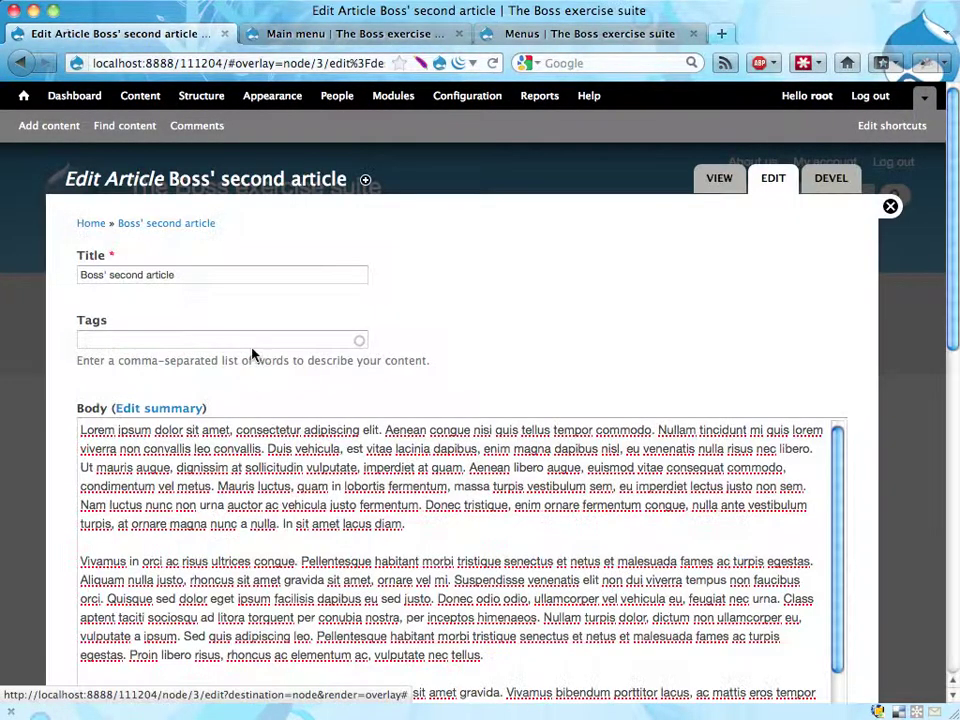
{"action": "left_click", "coordinate": [251, 342]}
{"action": "type", "text": "imp"}
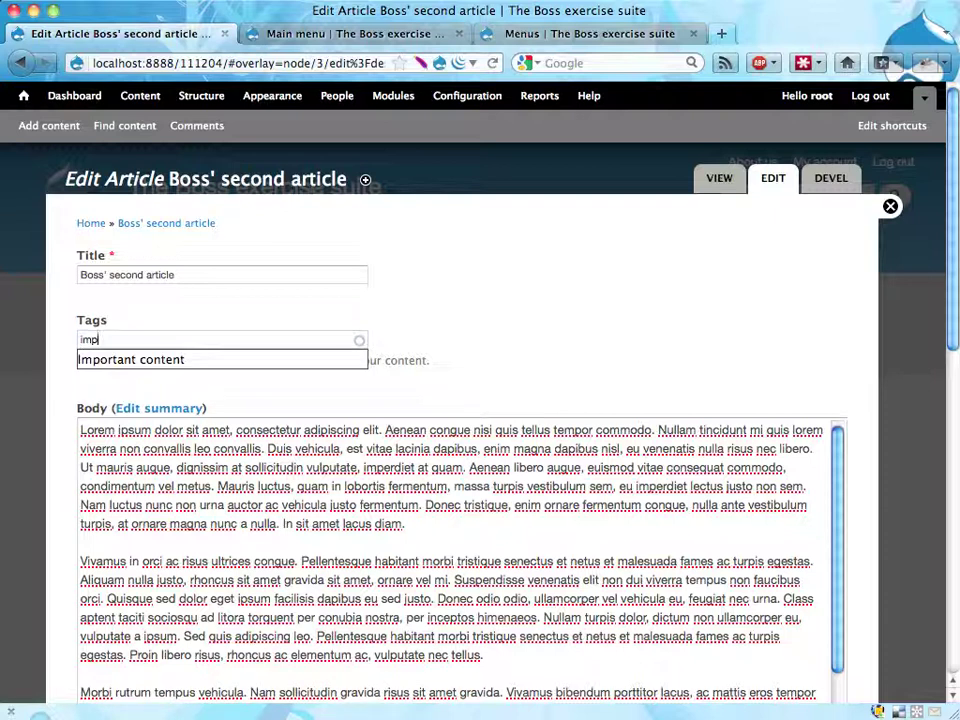
{"action": "left_click", "coordinate": [210, 362]}
{"action": "scroll", "coordinate": [170, 420], "scroll_direction": "down", "scroll_amount": 1}
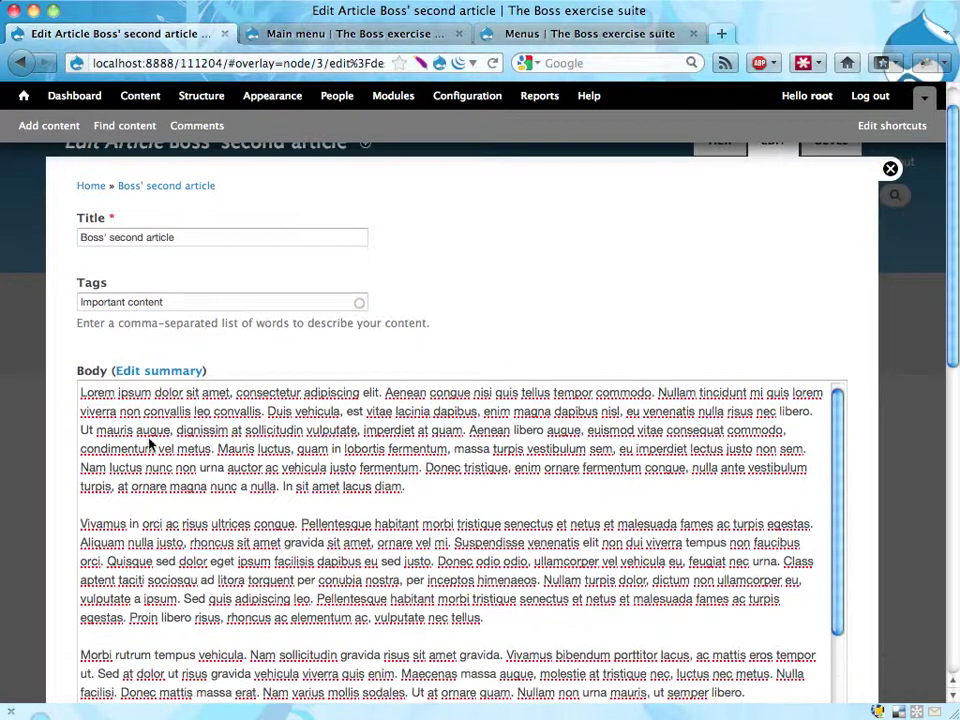
{"action": "scroll", "coordinate": [150, 443], "scroll_direction": "down", "scroll_amount": 10}
{"action": "left_click", "coordinate": [104, 618]}
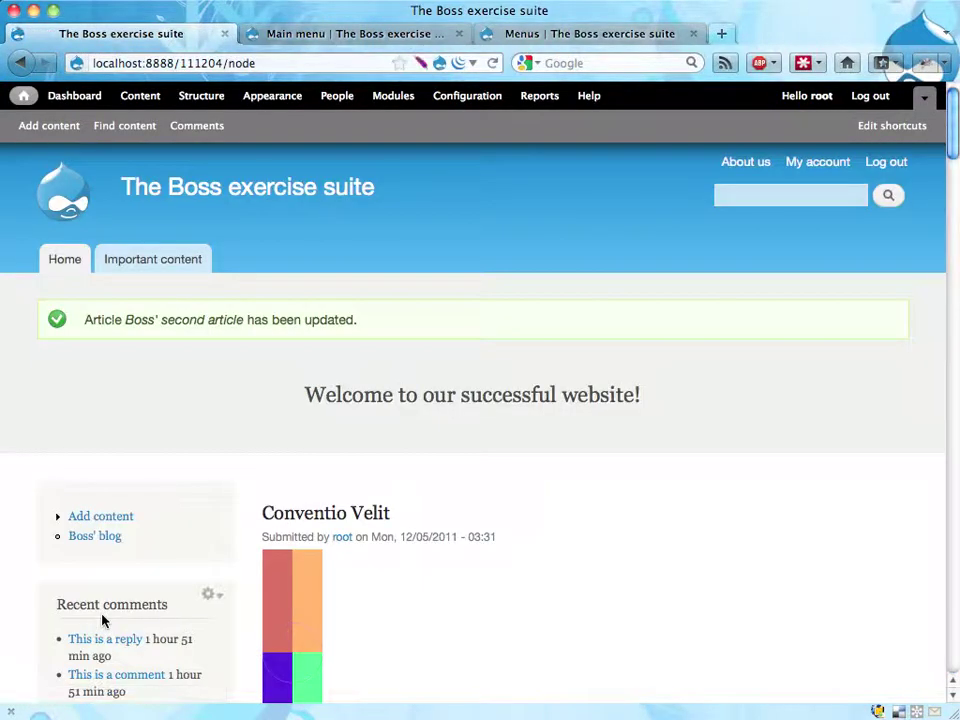
Step: Open the full Boss' second article page from the front page
{"action": "scroll", "coordinate": [428, 545], "scroll_direction": "down", "scroll_amount": 10}
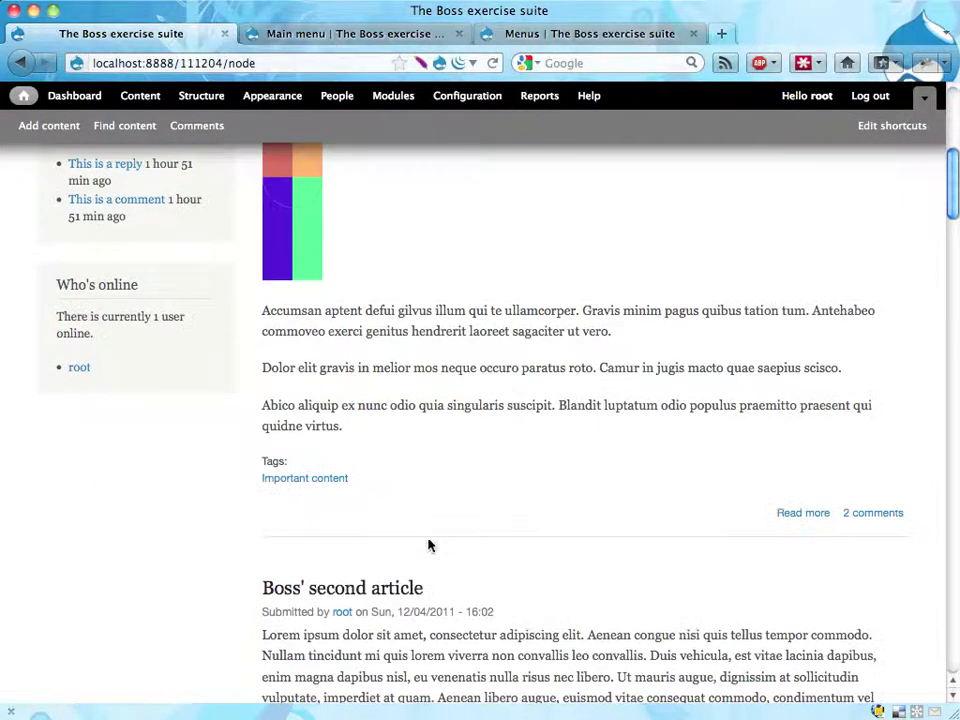
{"action": "scroll", "coordinate": [460, 492], "scroll_direction": "up", "scroll_amount": 10}
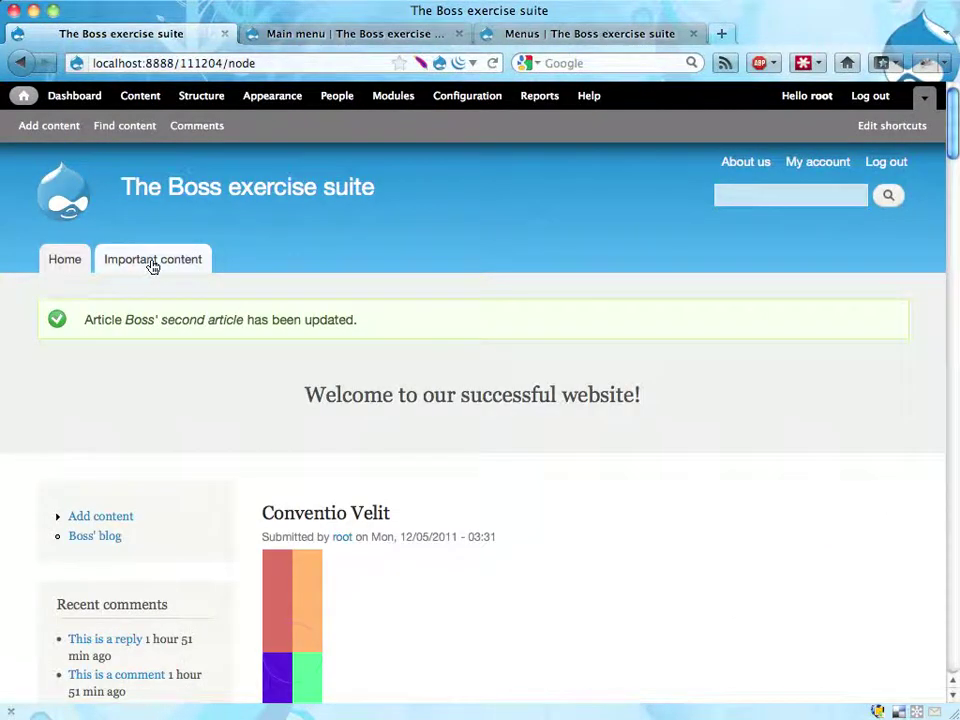
{"action": "scroll", "coordinate": [462, 540], "scroll_direction": "down", "scroll_amount": 4}
{"action": "scroll", "coordinate": [462, 540], "scroll_direction": "down", "scroll_amount": 7}
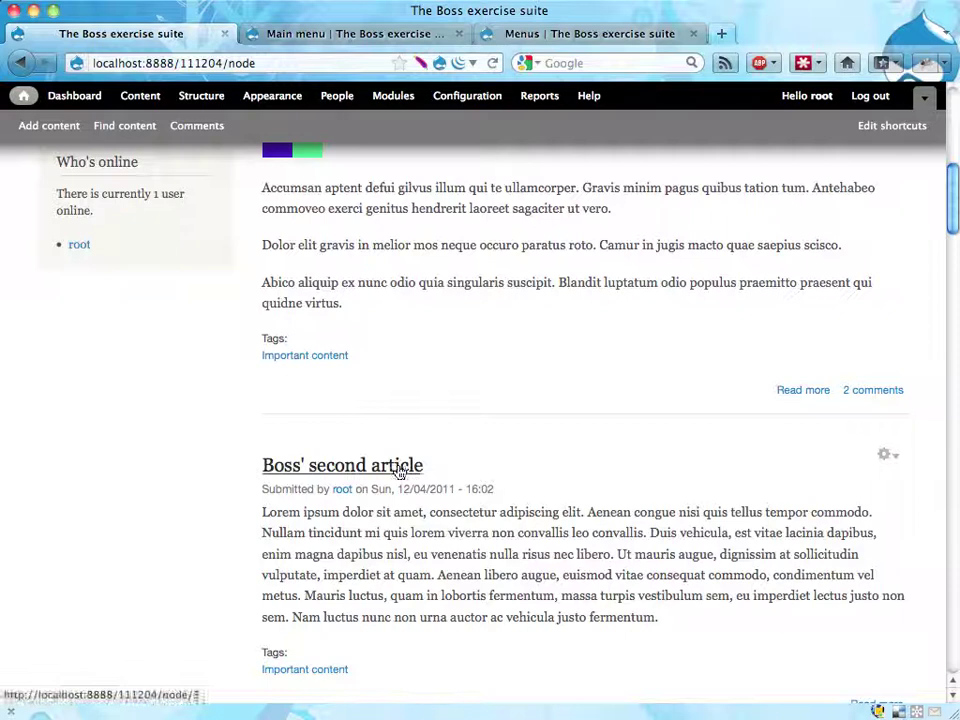
{"action": "left_click", "coordinate": [397, 467]}
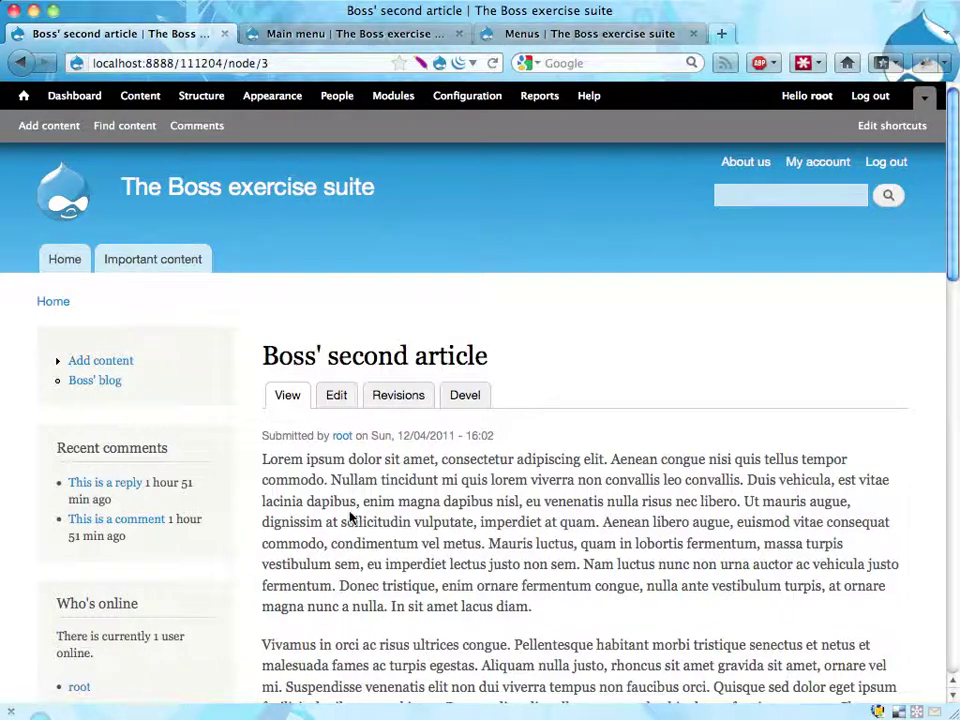
Step: Open the Important content listing from the main-menu tab and review both tagged articles
{"action": "scroll", "coordinate": [425, 534], "scroll_direction": "down", "scroll_amount": 15}
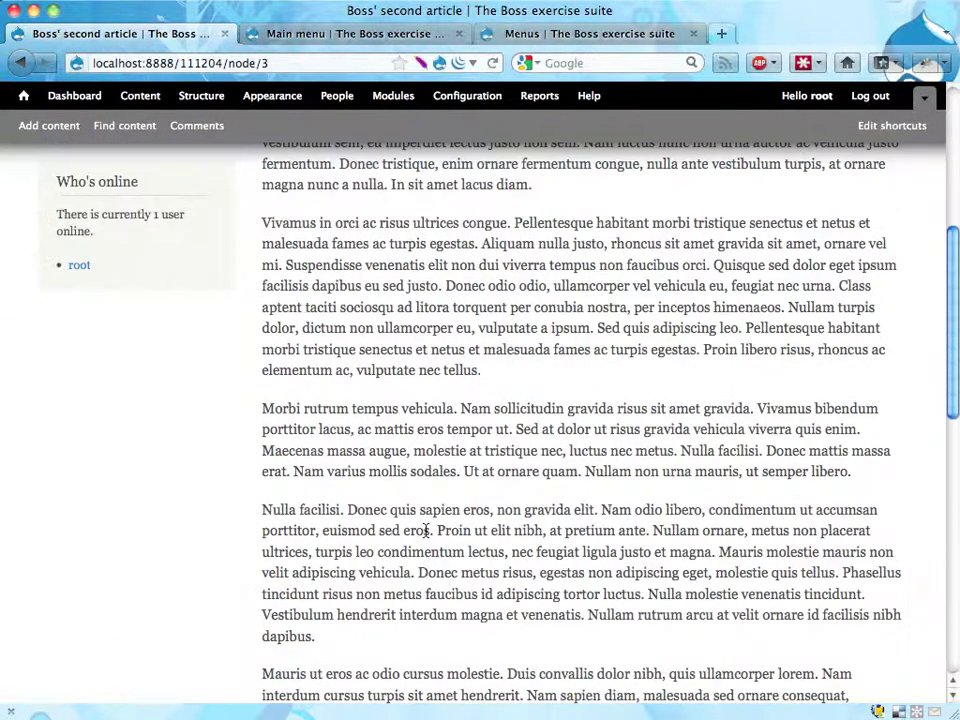
{"action": "scroll", "coordinate": [471, 519], "scroll_direction": "up", "scroll_amount": 15}
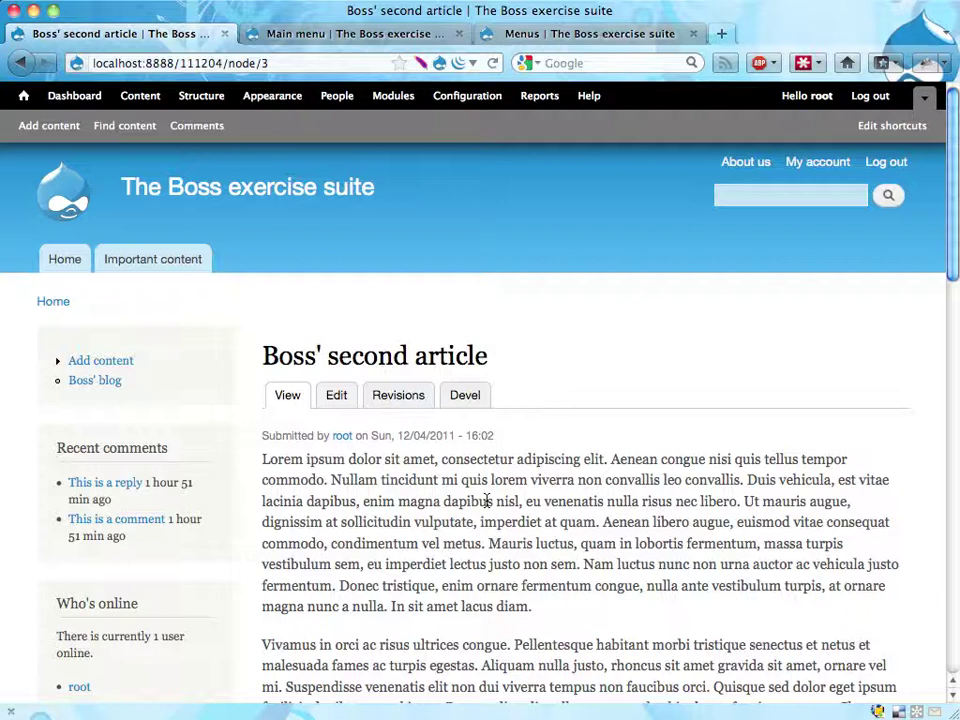
{"action": "left_click", "coordinate": [165, 261]}
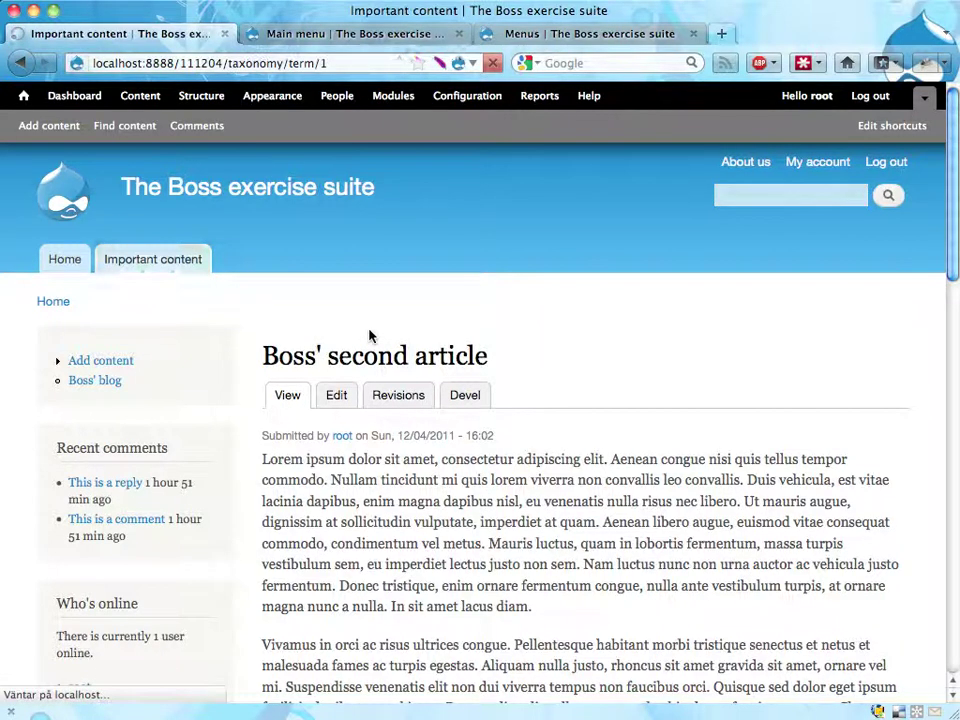
{"action": "scroll", "coordinate": [352, 461], "scroll_direction": "down", "scroll_amount": 10}
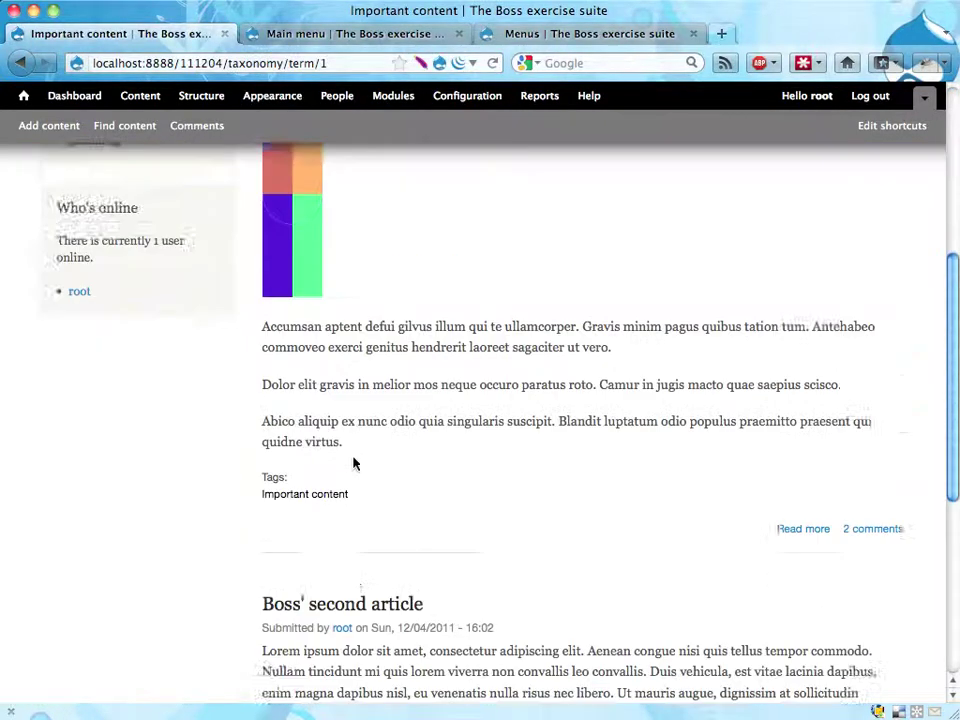
{"action": "scroll", "coordinate": [358, 548], "scroll_direction": "down", "scroll_amount": 5}
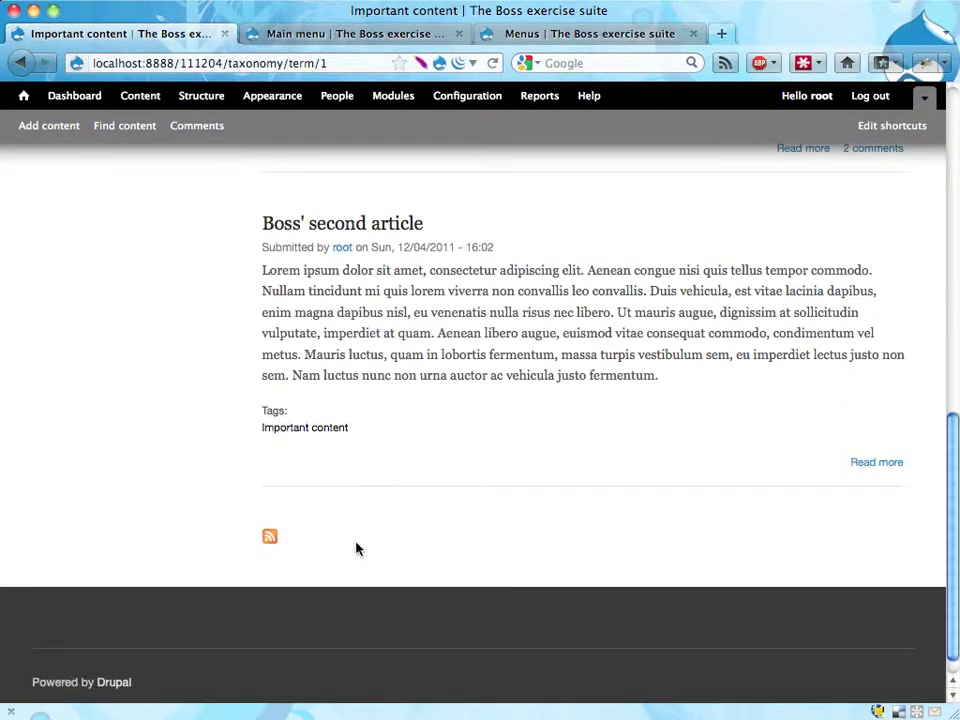
{"action": "scroll", "coordinate": [249, 346], "scroll_direction": "up", "scroll_amount": 15}
Step: Return to the front page via the 'The Boss exercise suite' site name
{"action": "left_click", "coordinate": [186, 203]}
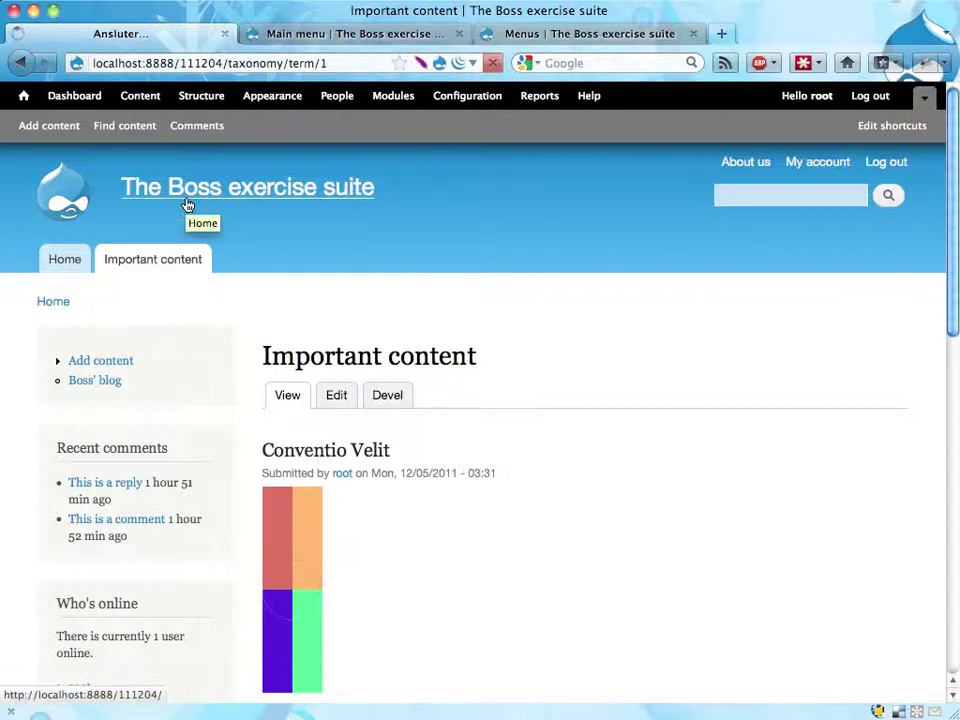